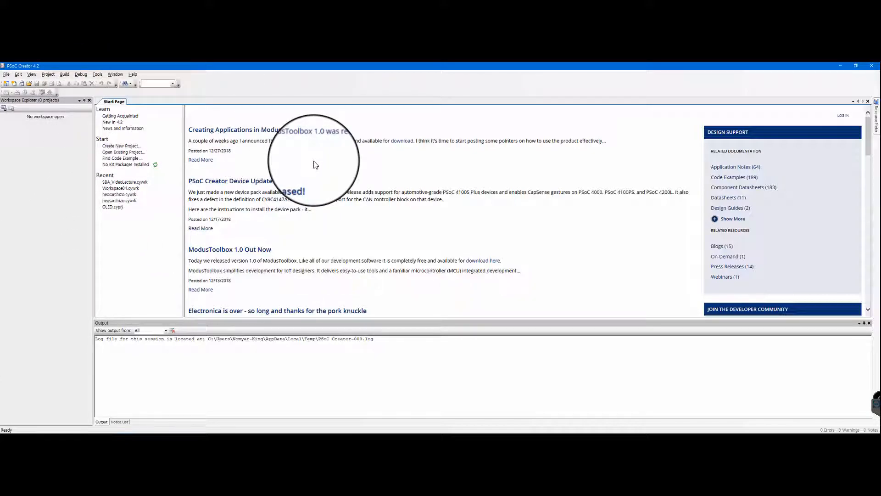
scroll(323, 194, "down", 1)
scroll(323, 193, "up", 1)
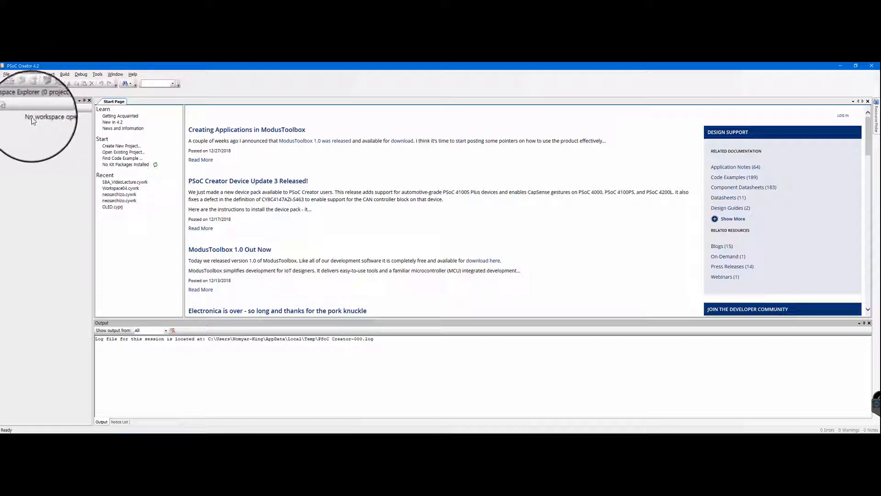
Start creating a new project and move the project setup dialog slightly aside
left_click(7, 74)
mouse_move(10, 83)
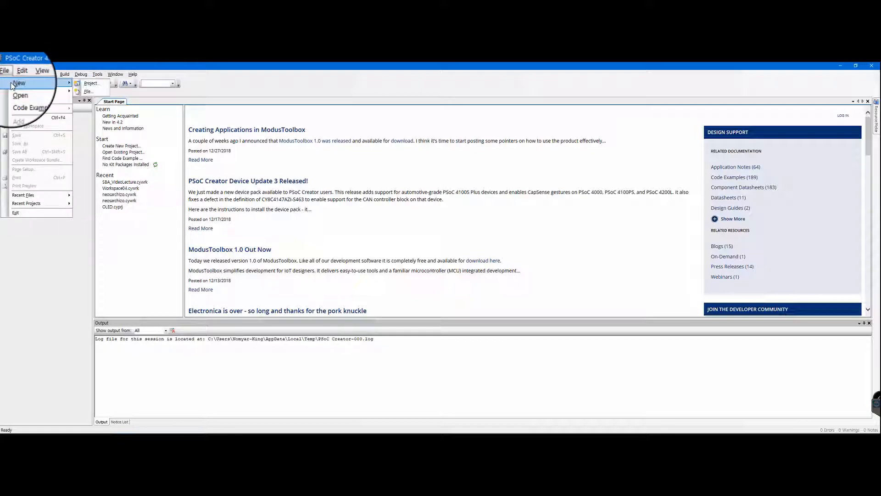
left_click(96, 84)
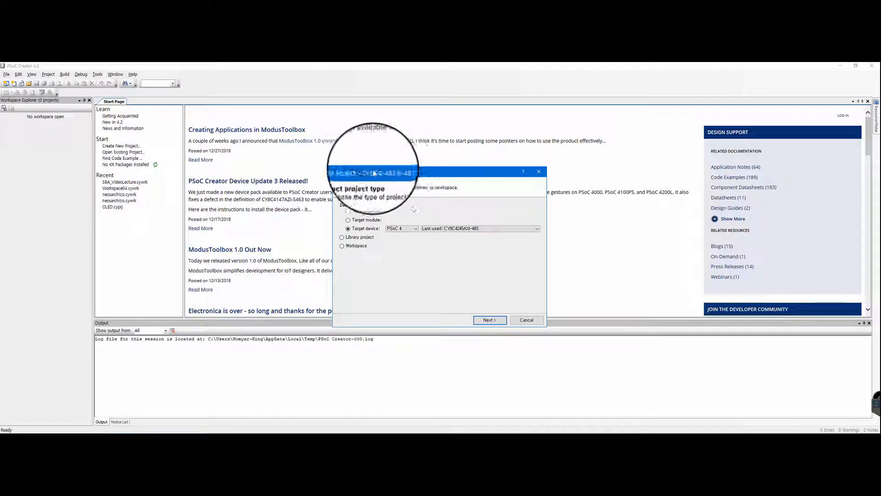
left_click_drag(389, 173, 356, 166)
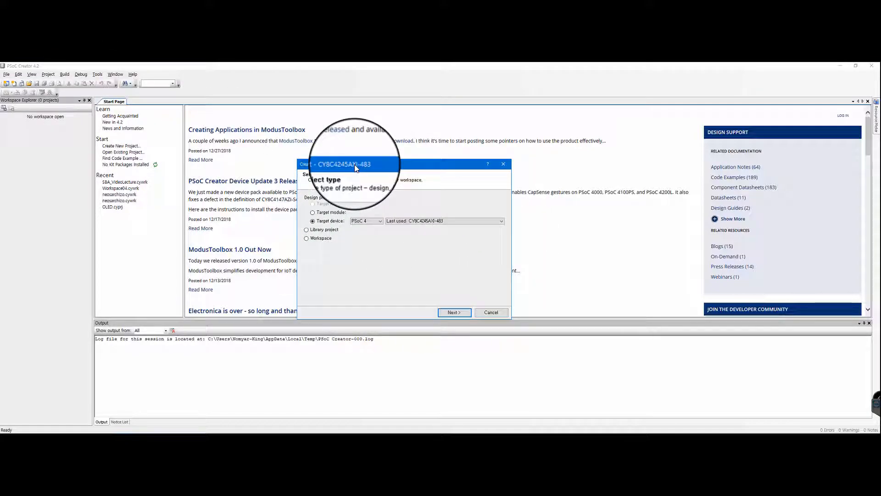
Try FM0+ as the target device family for the new project and restore PSoC 4
left_click(447, 221)
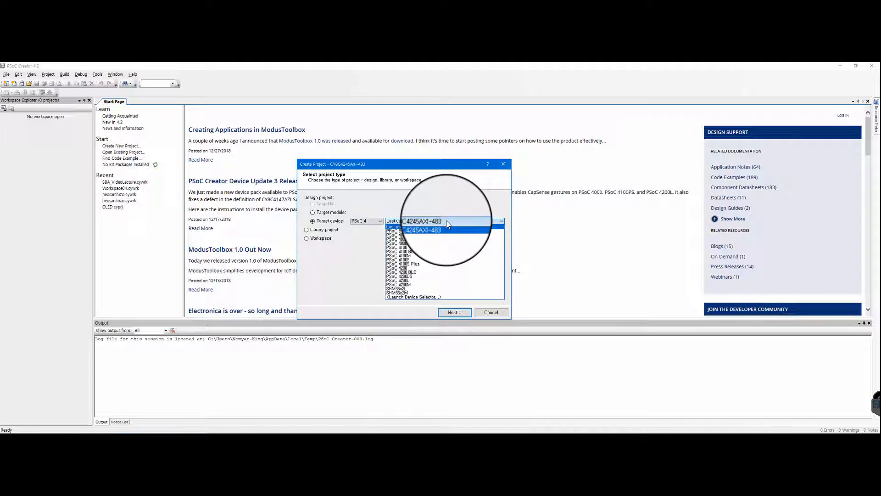
left_click(446, 220)
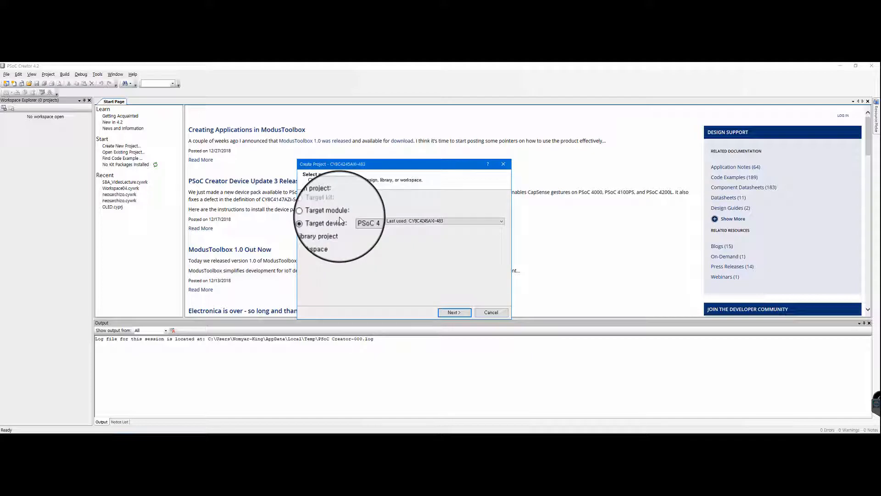
left_click(368, 222)
left_click(367, 221)
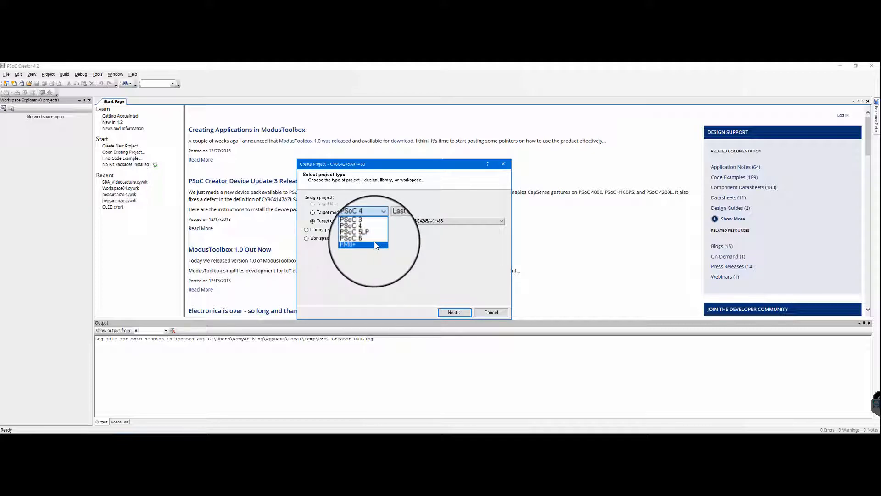
left_click(377, 247)
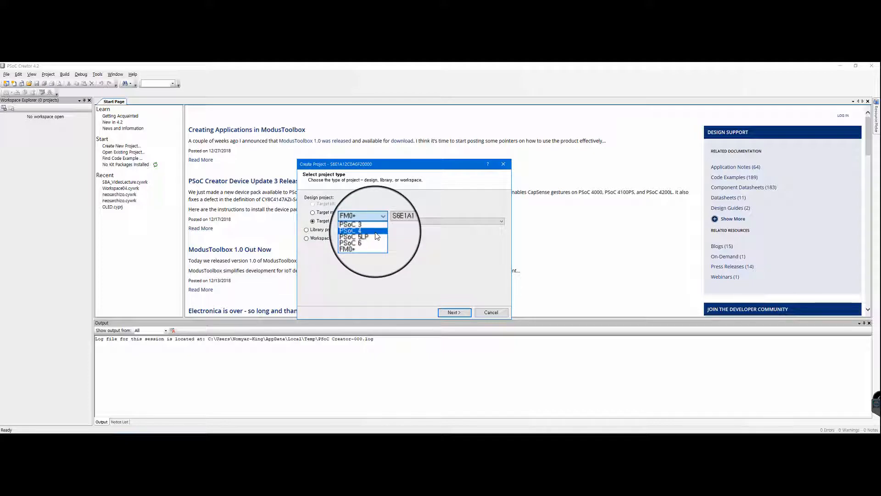
left_click(376, 234)
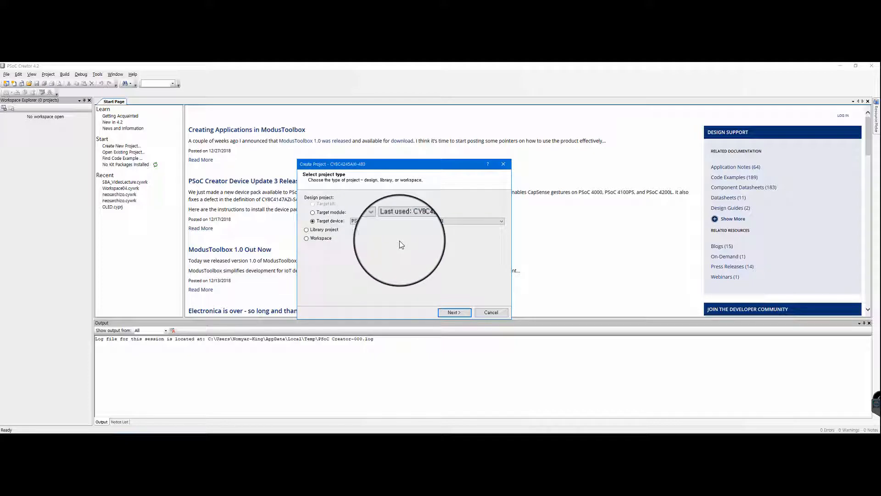
Launch the Device Selector, pick CY8C4245AXI-483 as the target device, and continue to the project template choice
left_click(422, 221)
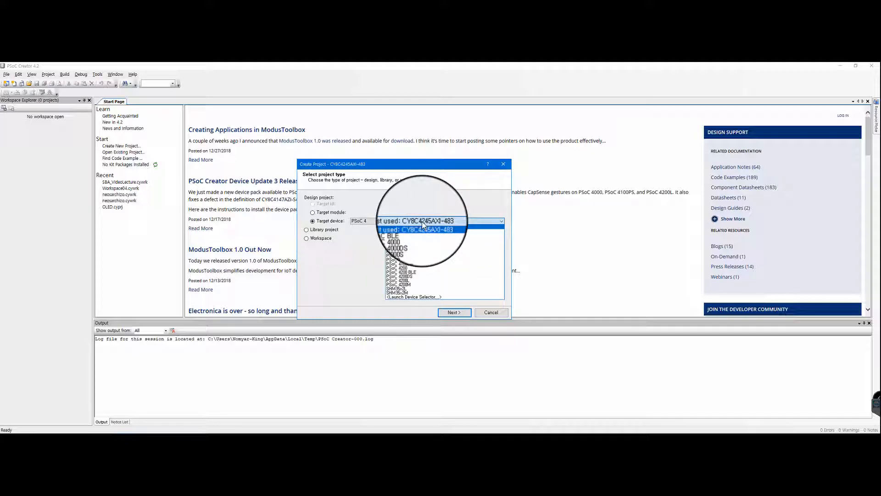
left_click(398, 297)
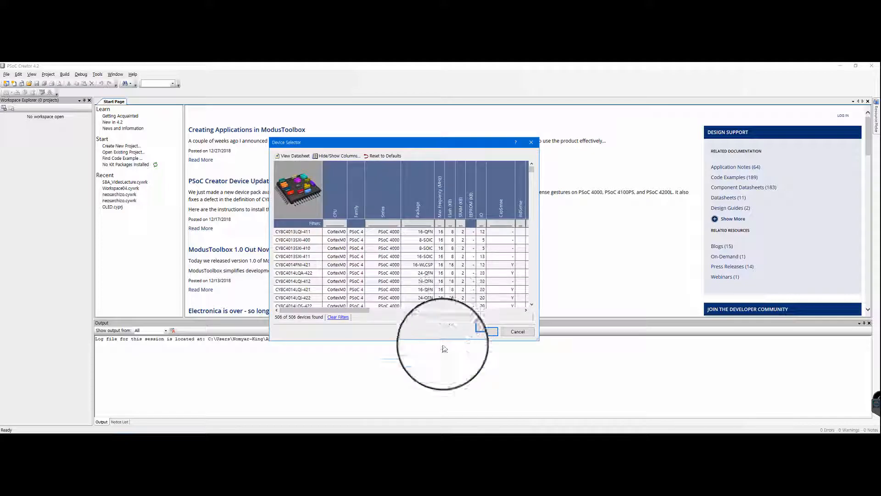
scroll(482, 249, "down", 1)
left_click(431, 240)
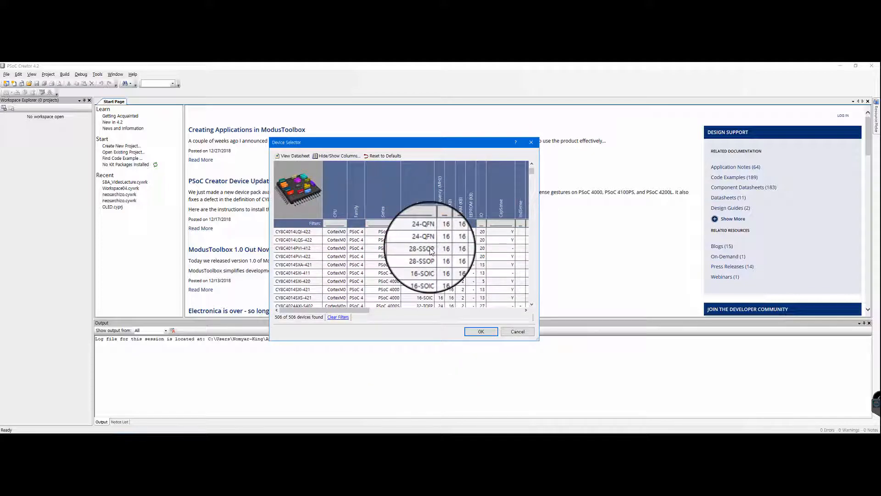
left_click_drag(531, 175, 538, 262)
left_click(358, 259)
scroll(357, 259, "up", 1)
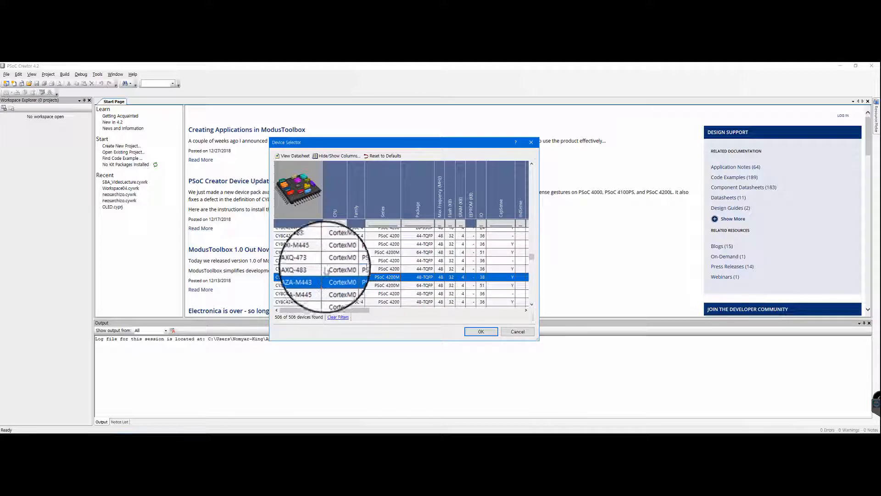
left_click(320, 246)
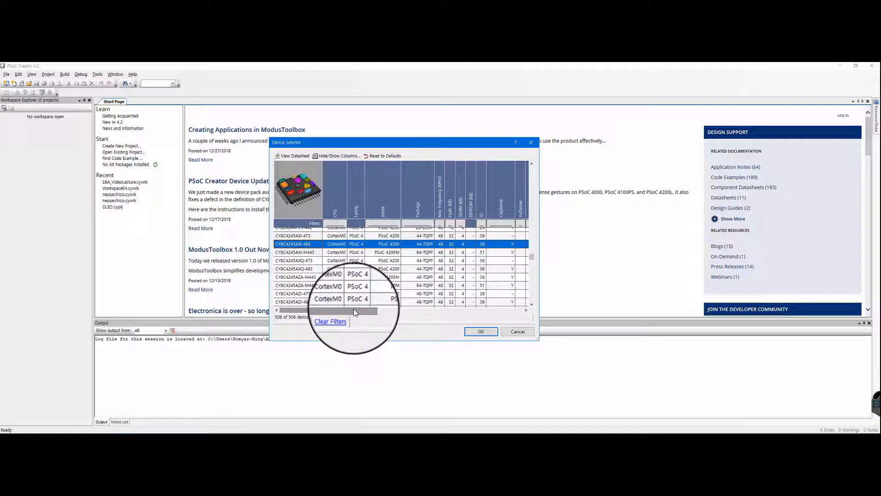
mouse_move(353, 310)
left_mouse_down()
mouse_move(403, 299)
mouse_move(380, 303)
mouse_move(393, 313)
mouse_move(473, 313)
mouse_move(351, 310)
left_mouse_up()
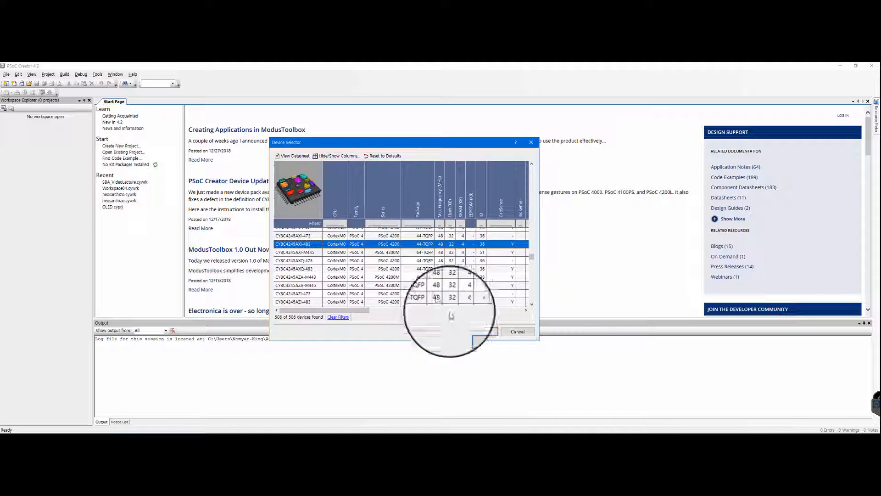
left_click(475, 335)
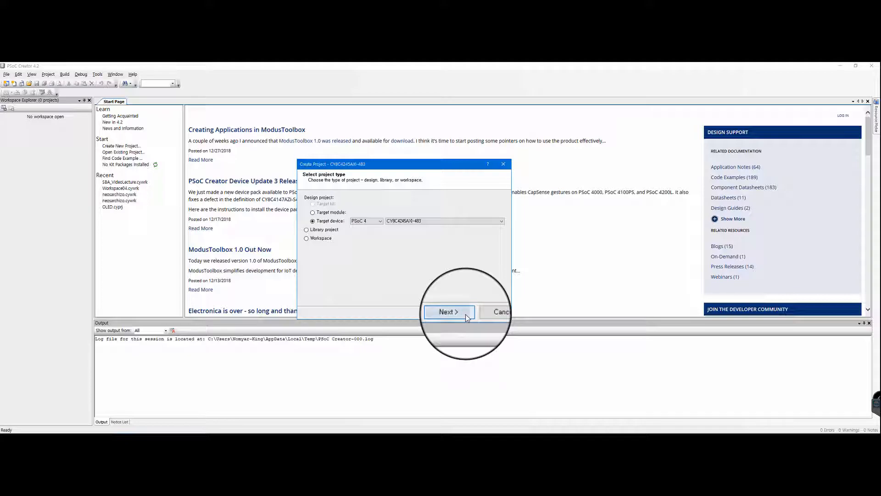
left_click(466, 315)
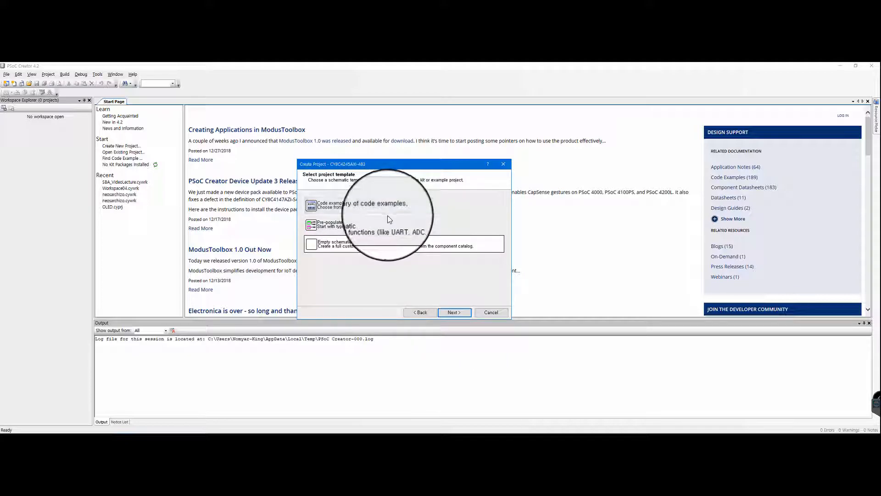
Compare the code example and pre-populated schematic templates, and choose the empty schematic for the project
left_click(378, 238)
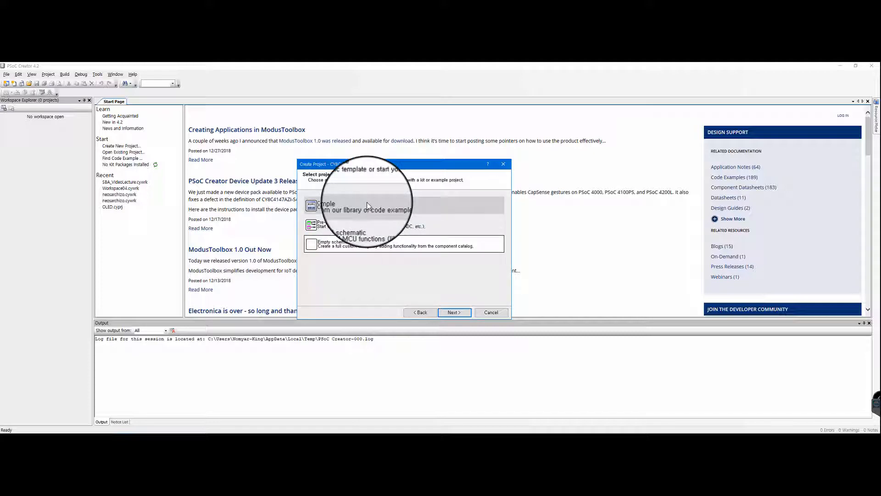
left_click(376, 207)
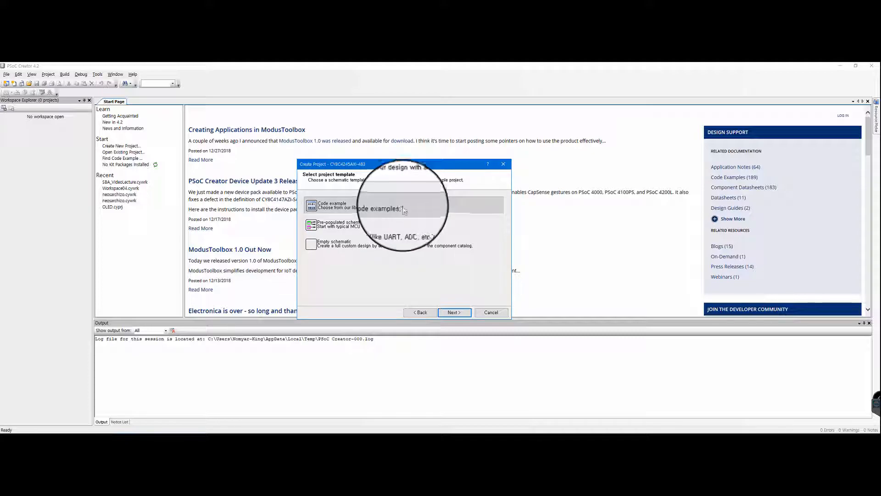
left_click(428, 222)
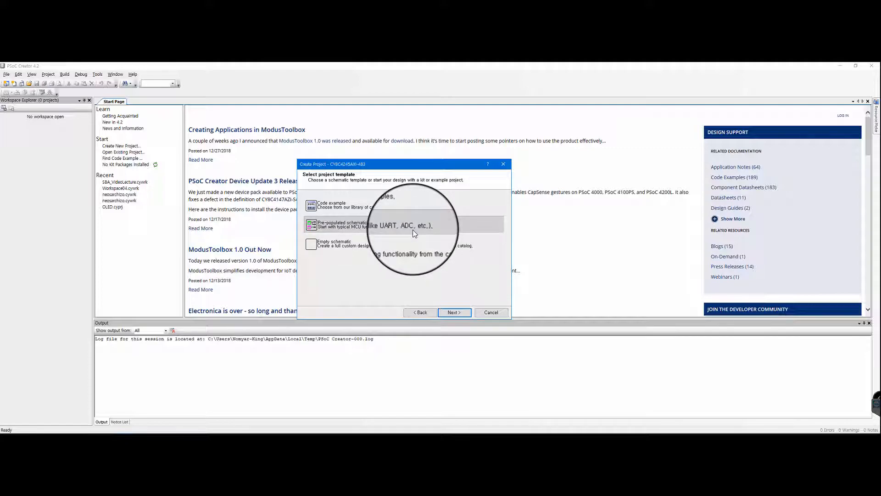
left_click(401, 252)
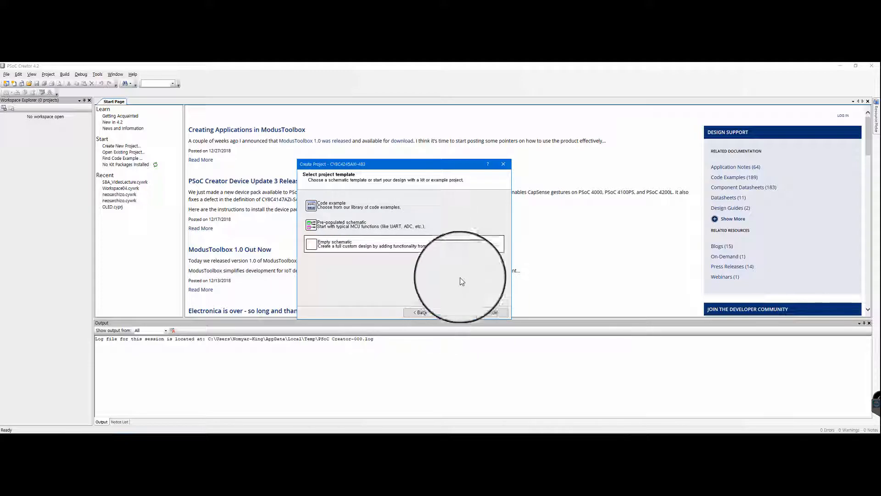
left_click(457, 313)
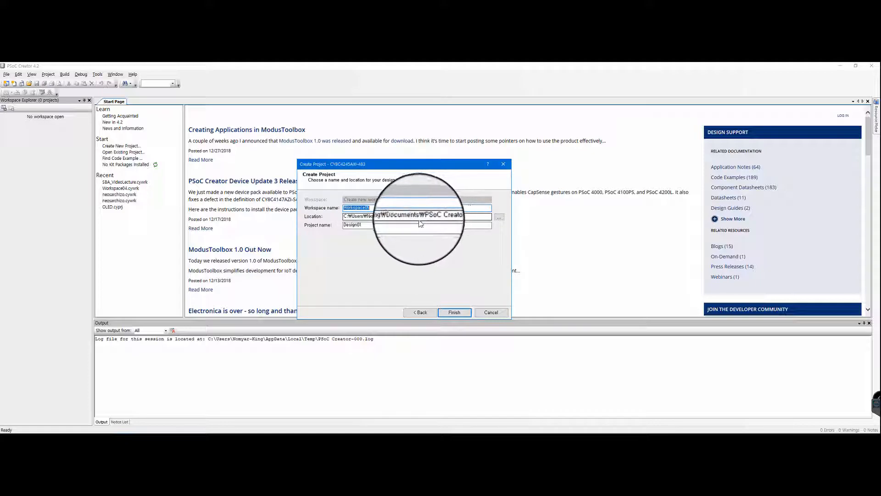
Name the workspace Workspace05 and create the project as Design01
left_click(380, 207)
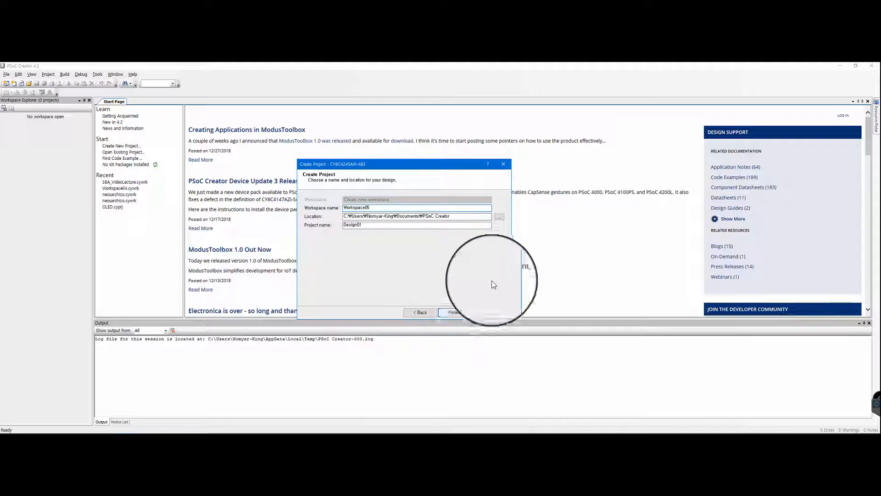
left_click(464, 313)
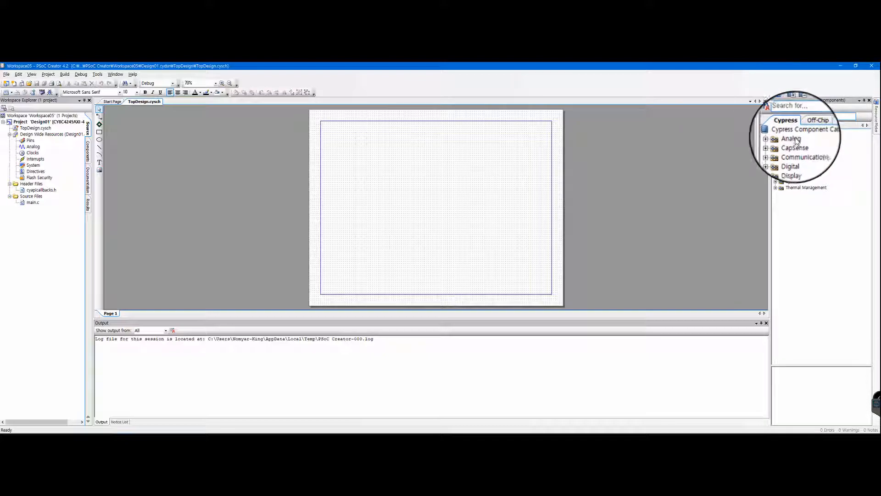
Examine the Analog components in the component catalog, including ADC, Amplifiers, Analog MUX, Comparators and DAC
left_click(776, 140)
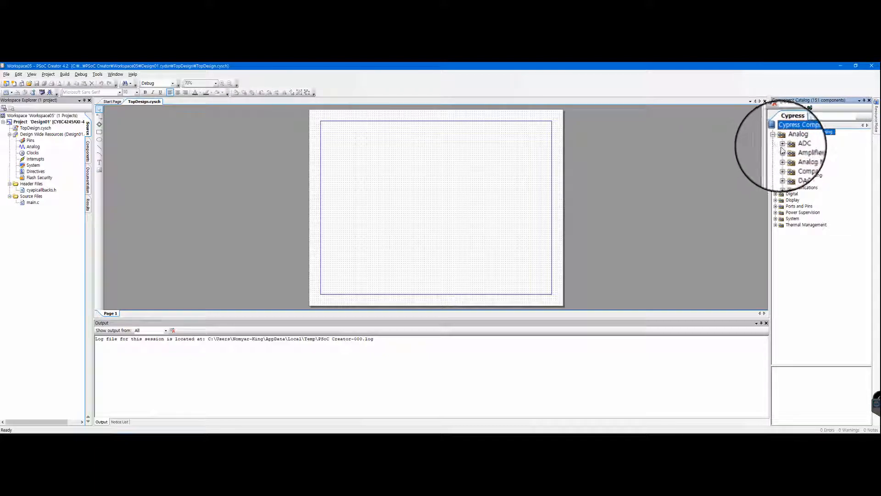
left_click(782, 147)
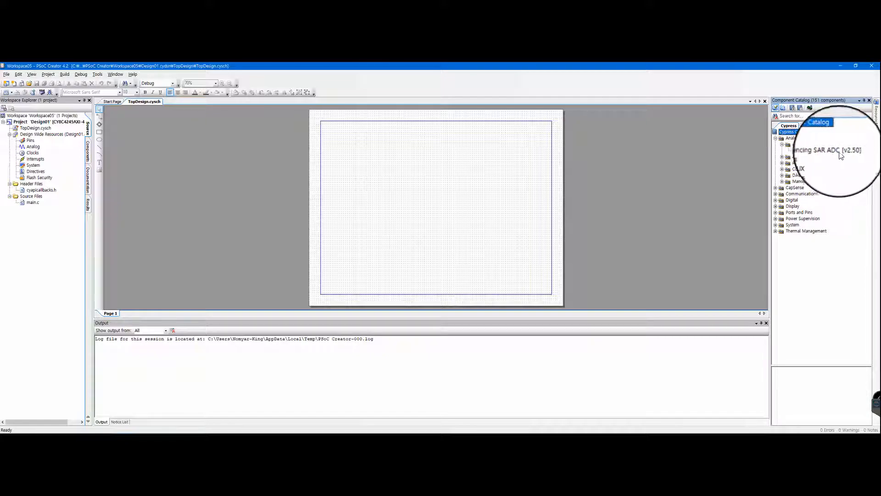
left_click(781, 157)
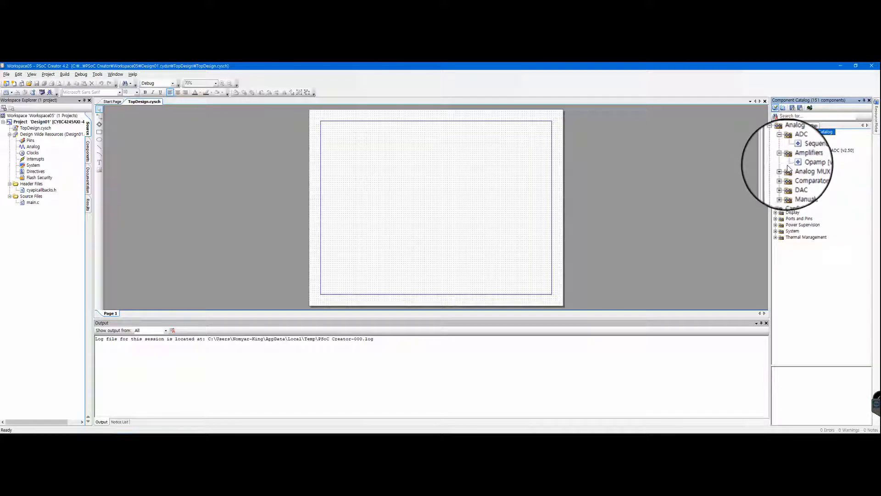
left_click(782, 168)
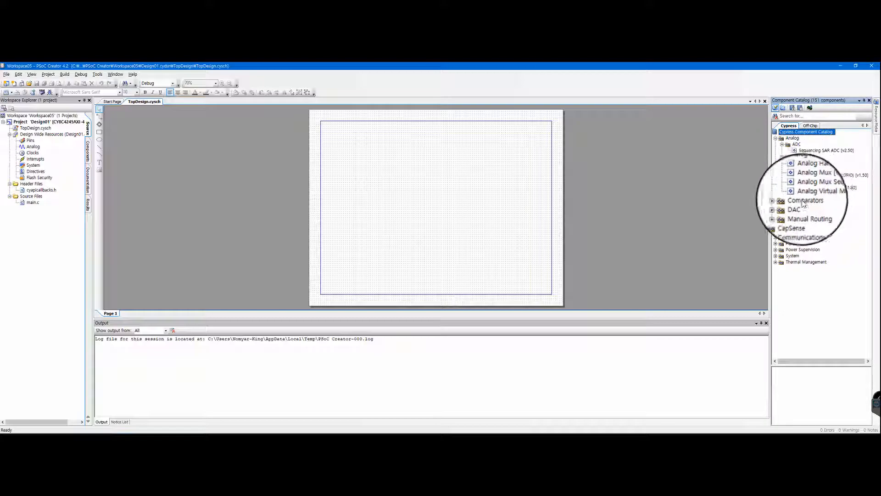
left_click(781, 199)
left_click(781, 224)
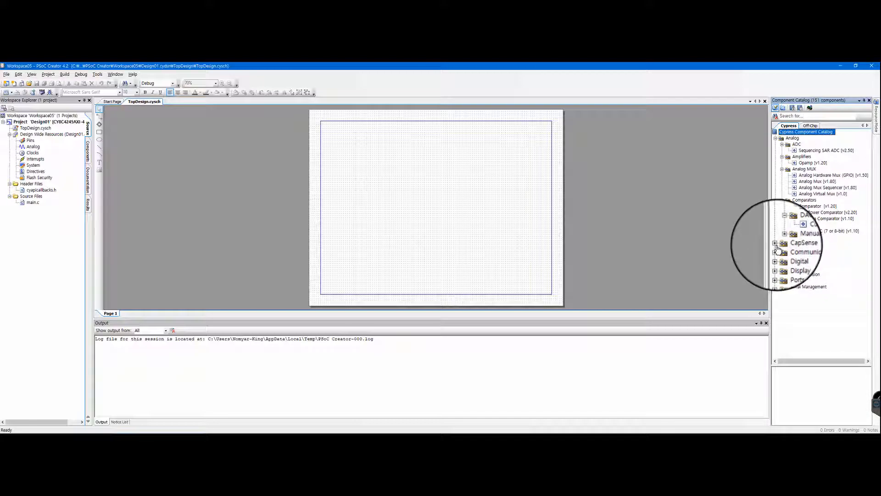
Examine the CapSense and Communications components in the catalog and preview the UART (SCB mode) component
left_click(775, 247)
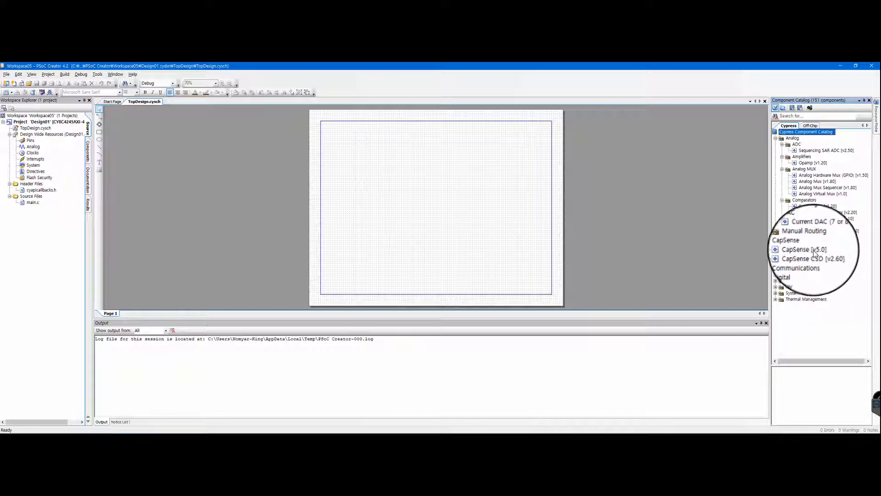
left_click(813, 249)
left_click(776, 262)
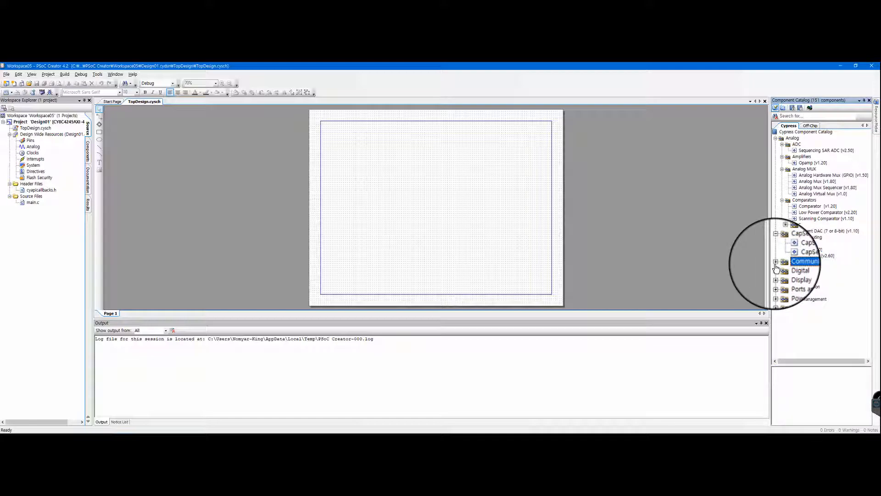
left_click(776, 262)
left_click(790, 261)
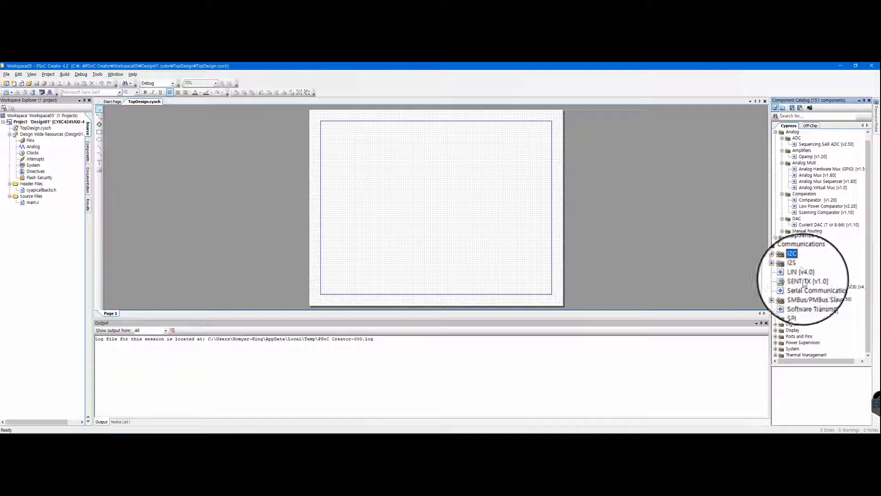
left_click(817, 312)
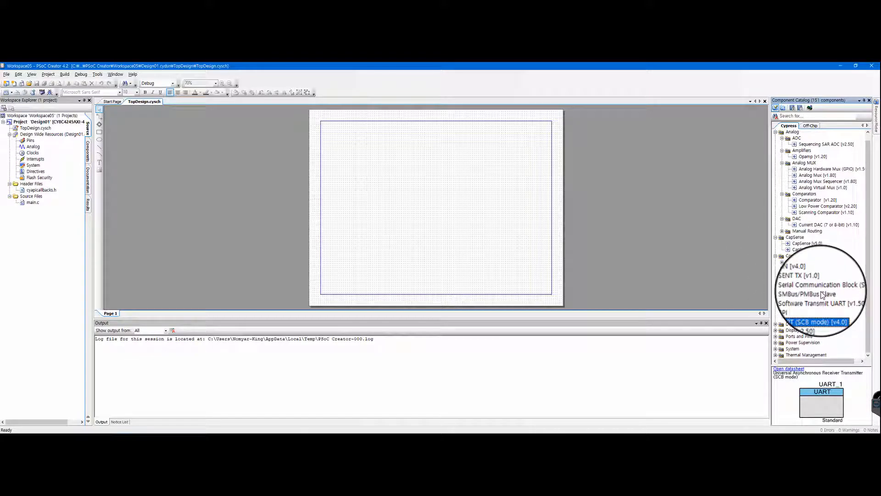
View the chip's pin layout and the analog routing diagram in the design-wide resources of Design01
left_click(706, 203)
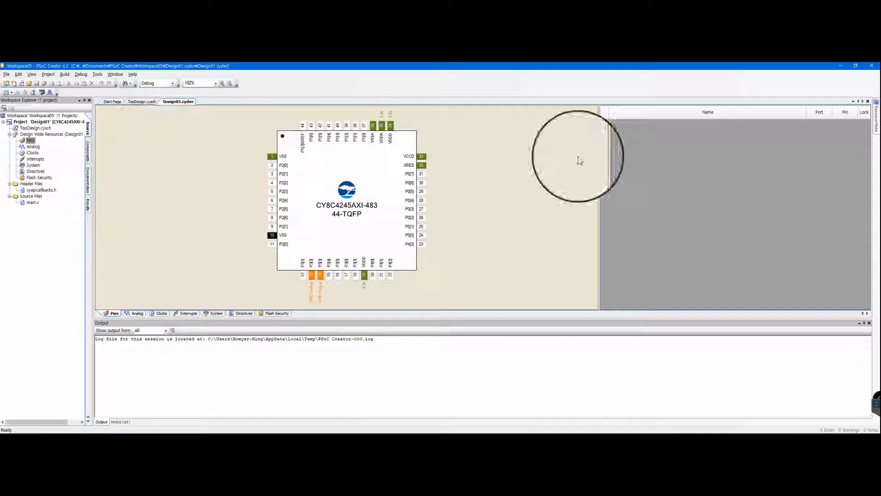
double_click(36, 147)
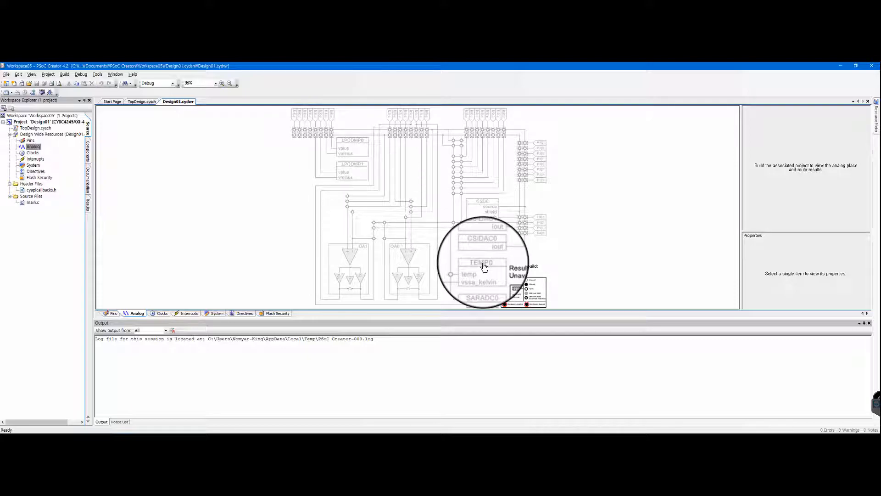
Enable the external clock ExtClk in the system clock configuration and view its pin in the chip's pin layout
double_click(37, 154)
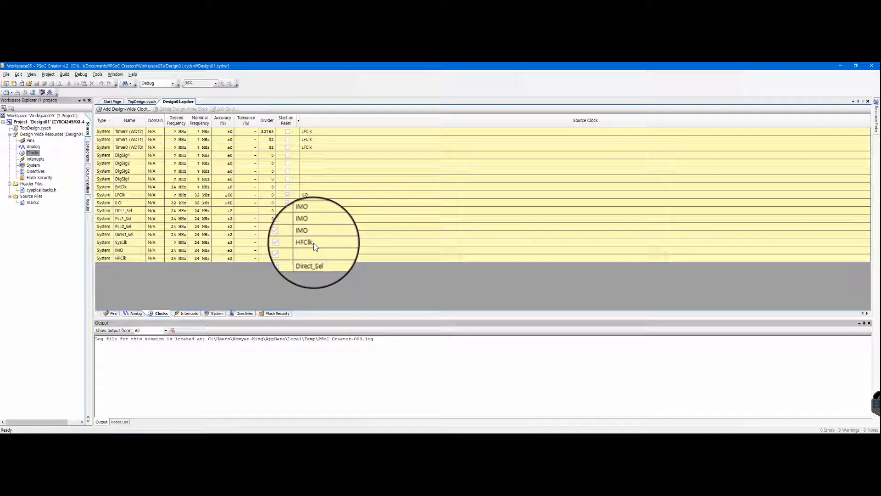
double_click(311, 260)
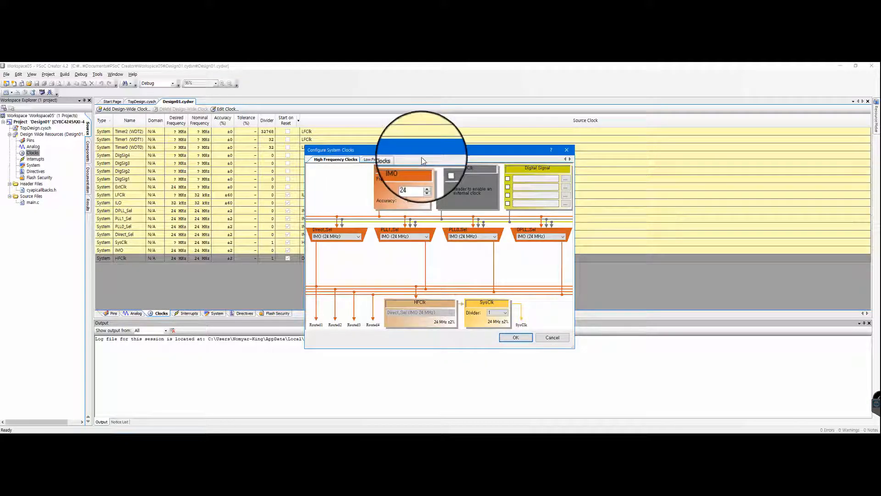
left_click_drag(423, 156, 386, 151)
left_click(406, 165)
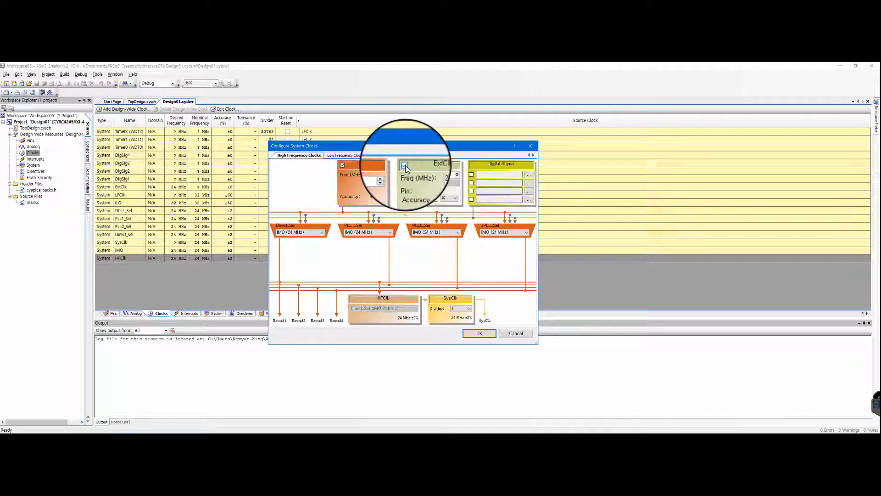
left_click(488, 334)
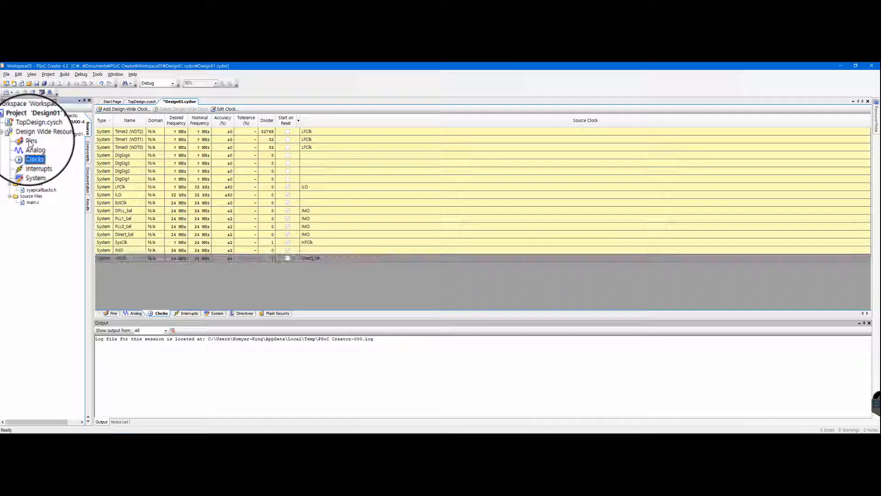
double_click(37, 141)
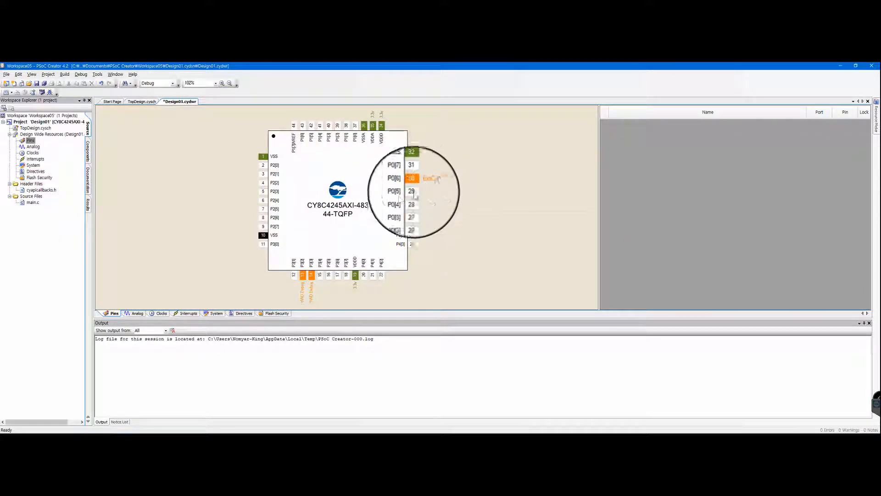
Disable the external clock ExtClk in the system clock configuration
double_click(32, 152)
double_click(340, 260)
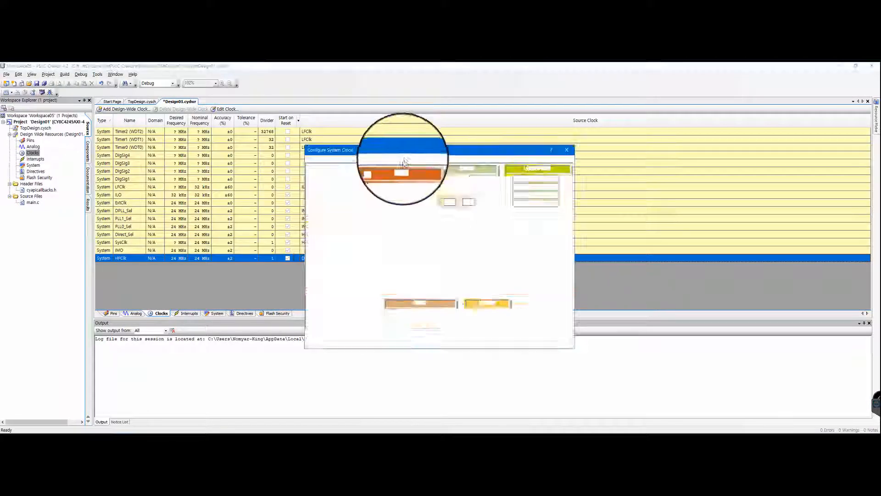
left_click(508, 336)
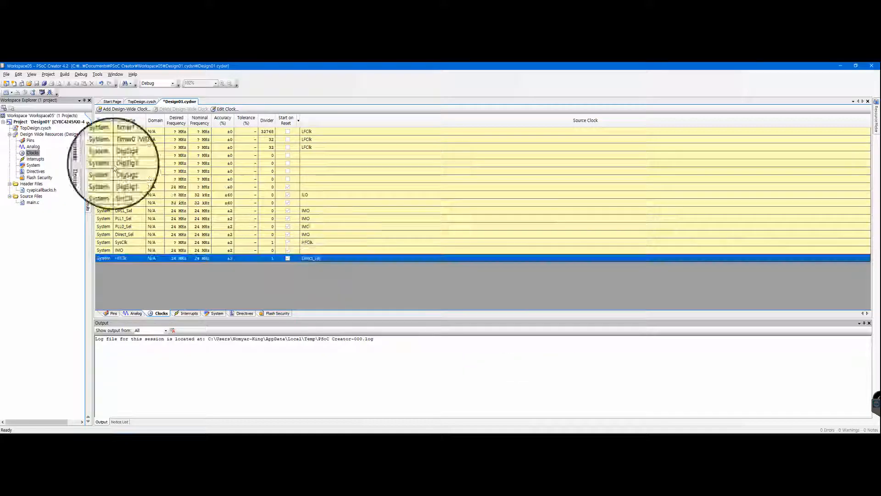
View the interrupts and examine the system settings for Unused Bonded IO, Debug Select, Chip Protection, VDDA and VDDD
left_click(35, 159)
double_click(35, 160)
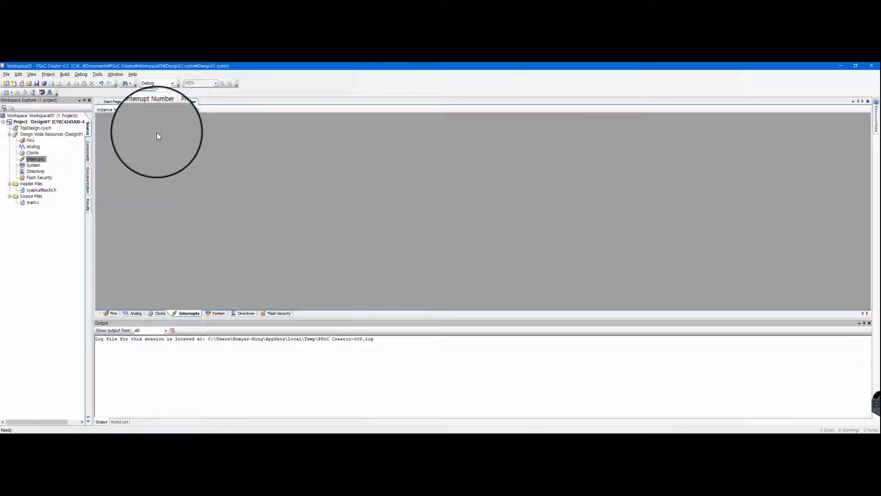
double_click(33, 165)
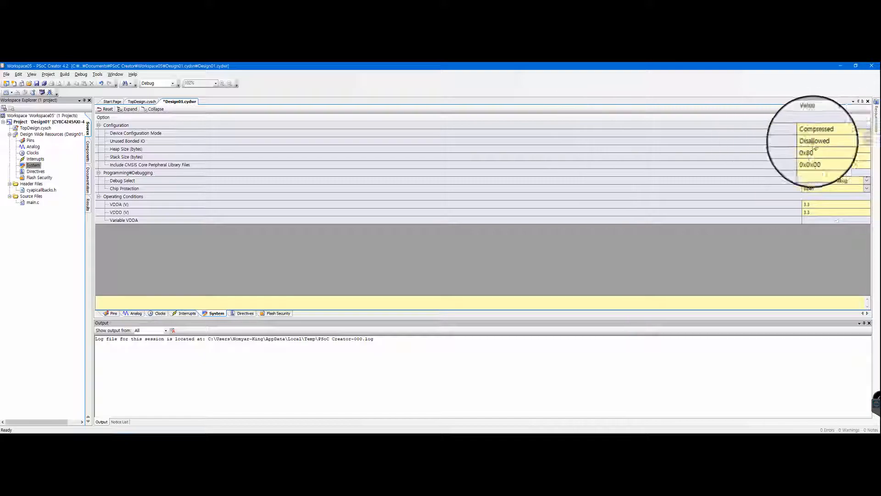
left_click(819, 141)
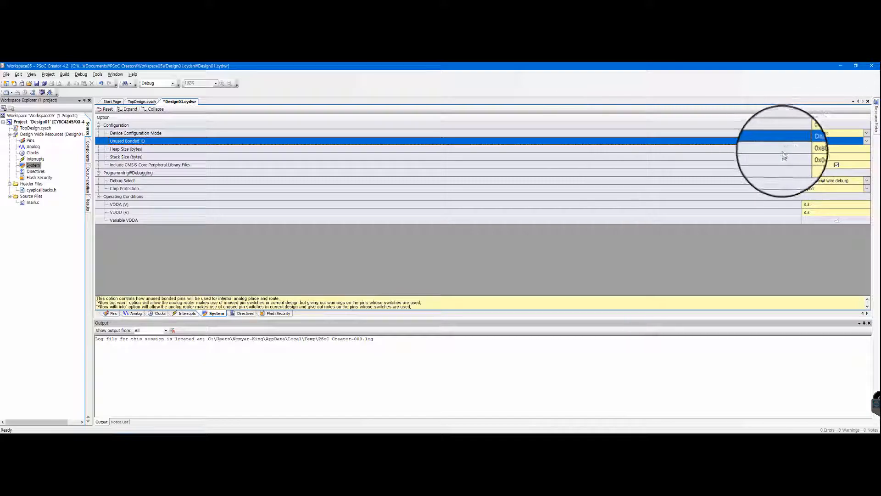
left_click(842, 182)
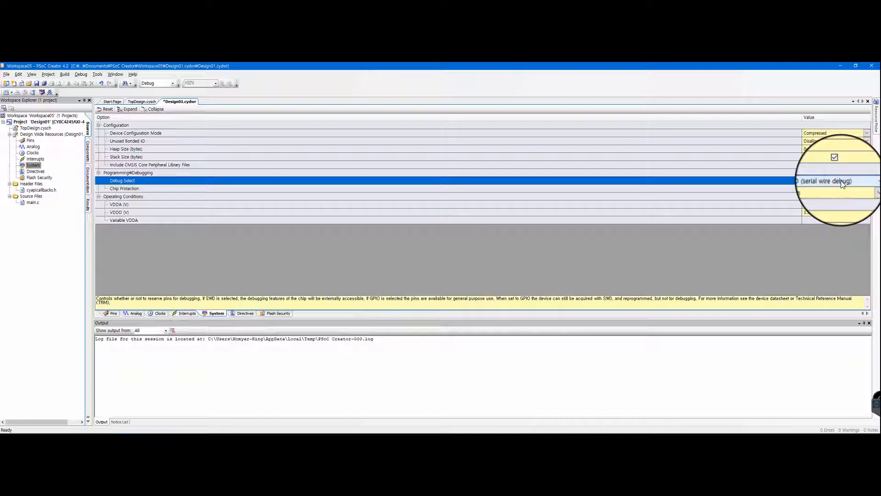
left_click(810, 250)
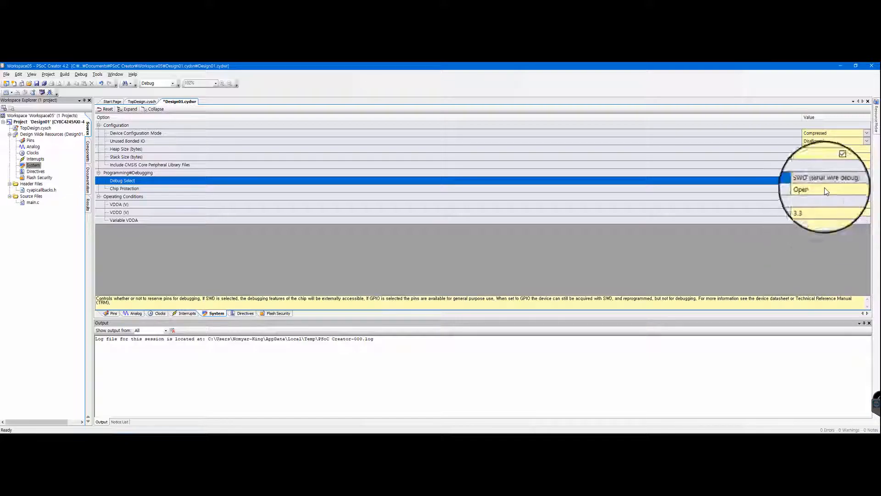
left_click(830, 189)
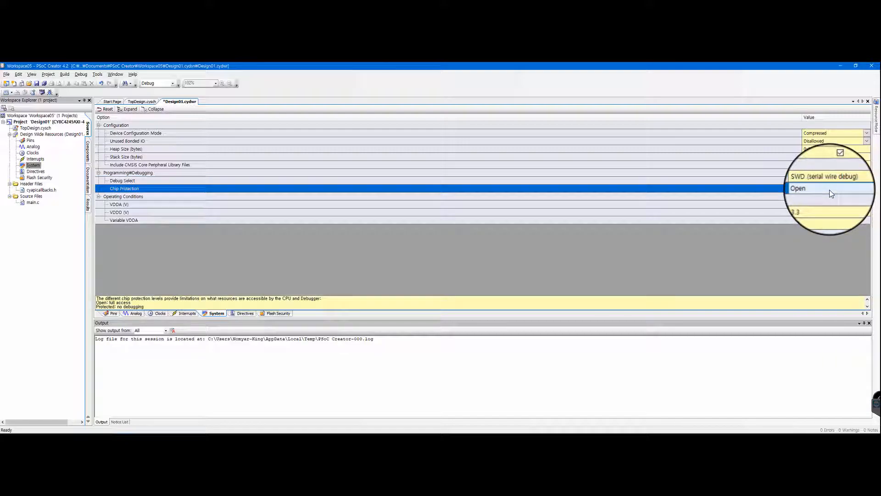
left_click(829, 189)
left_click(829, 189)
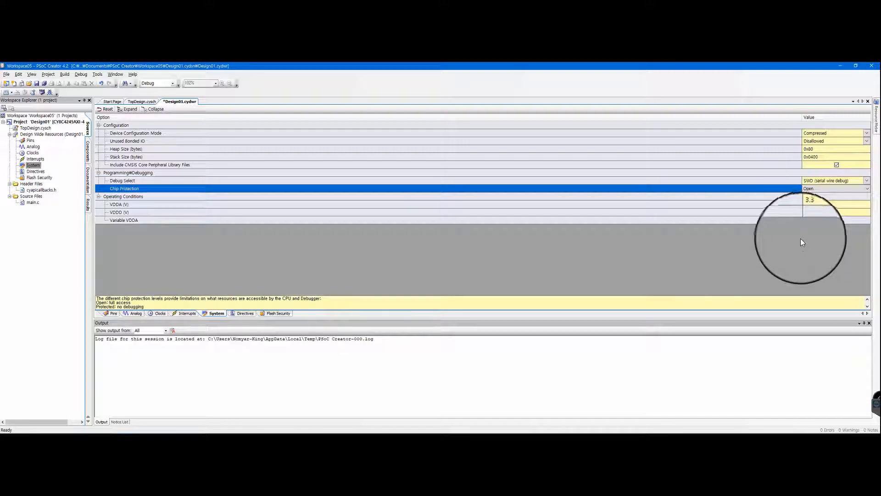
left_click(828, 205)
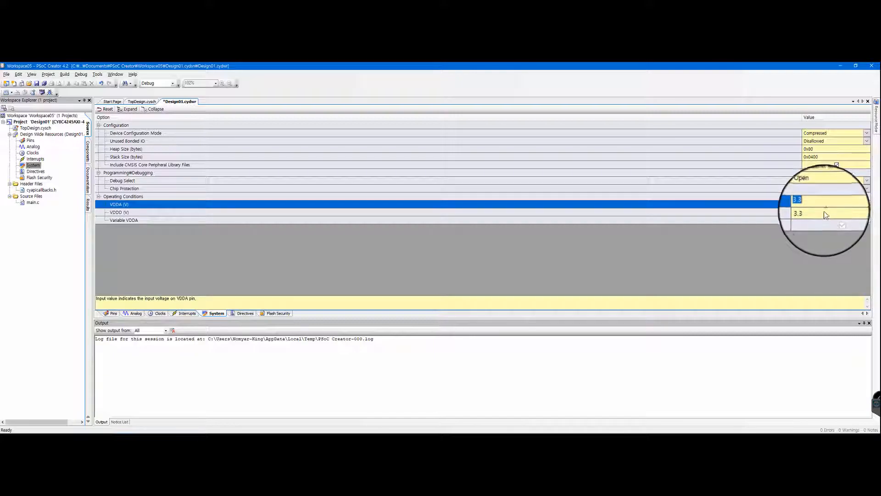
left_click(835, 212)
left_click(768, 261)
Open the source file main.c and examine its template code, including the project.h include line
left_click(33, 203)
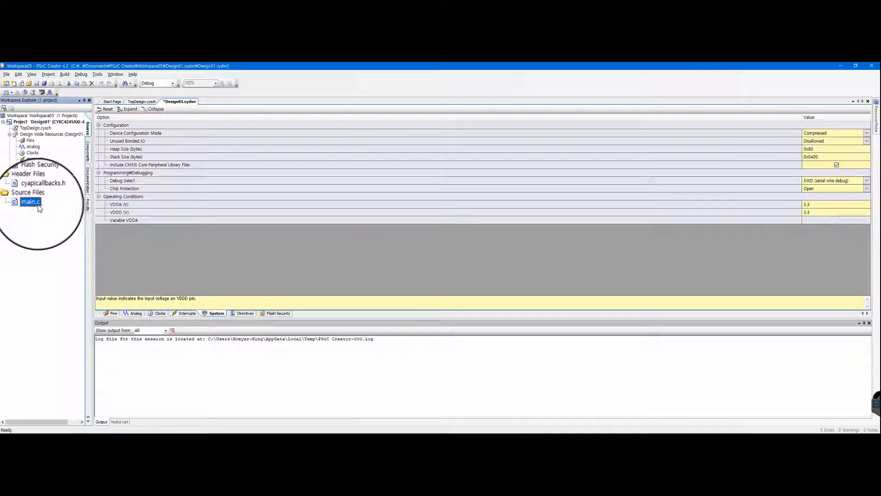
double_click(32, 202)
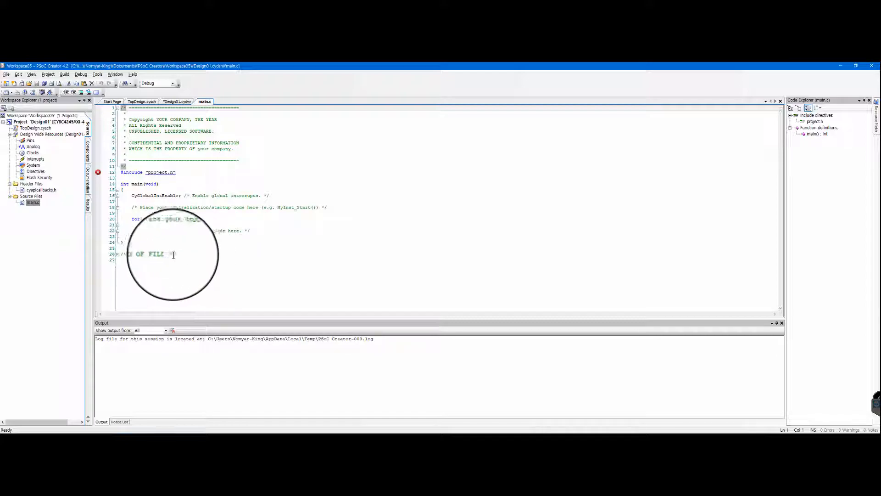
left_click_drag(179, 257, 141, 174)
left_click(140, 174)
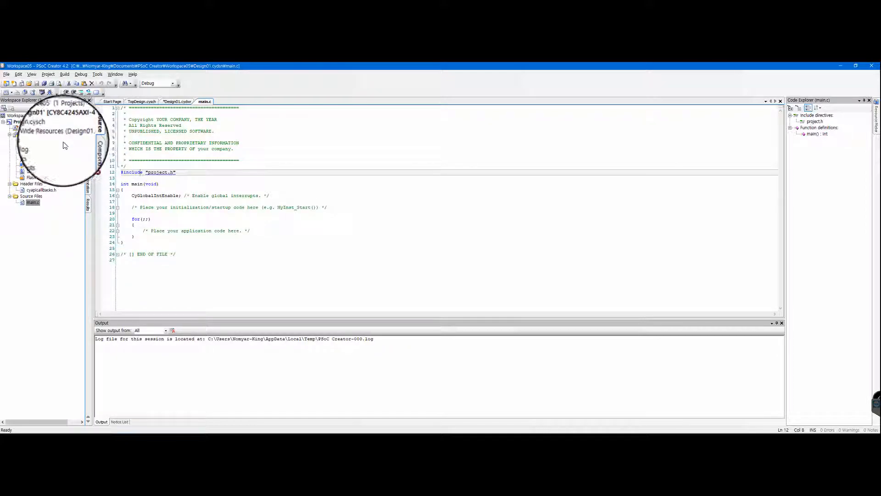
Place a Sequencing SAR ADC and a UART (SCB mode) component side by side on the TopDesign schematic
left_click(48, 130)
double_click(47, 128)
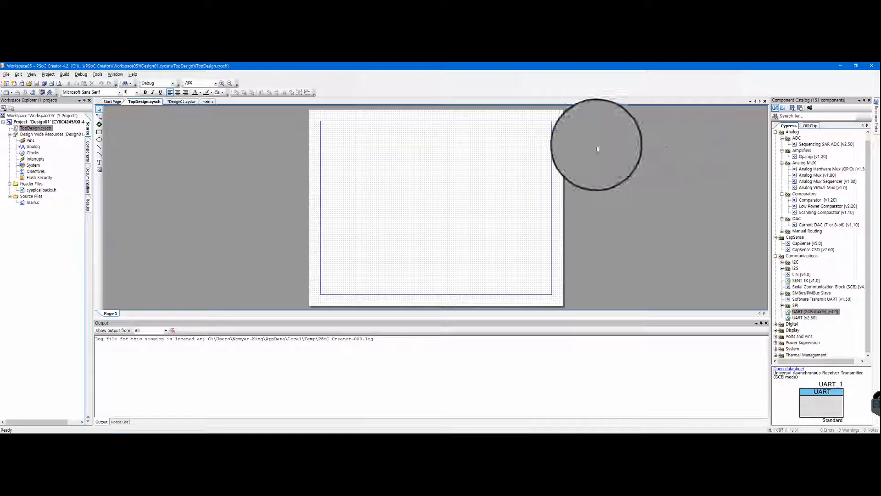
left_click_drag(843, 145, 396, 182)
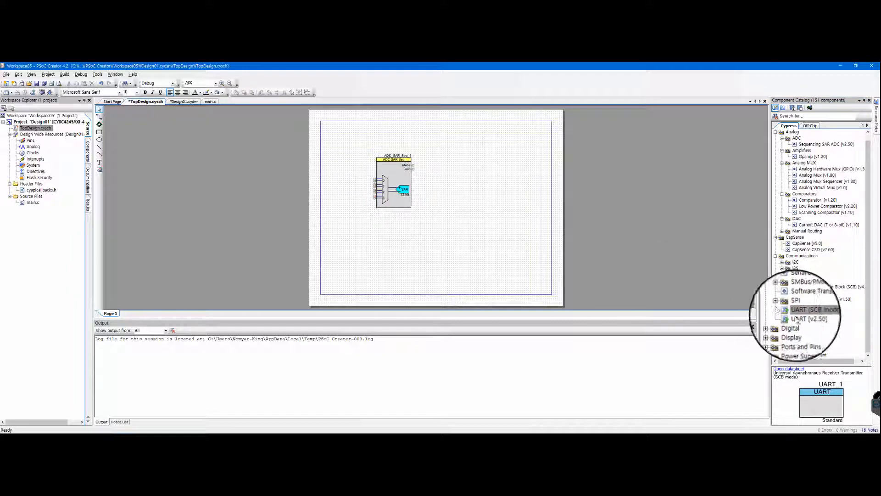
left_click_drag(802, 317, 503, 197)
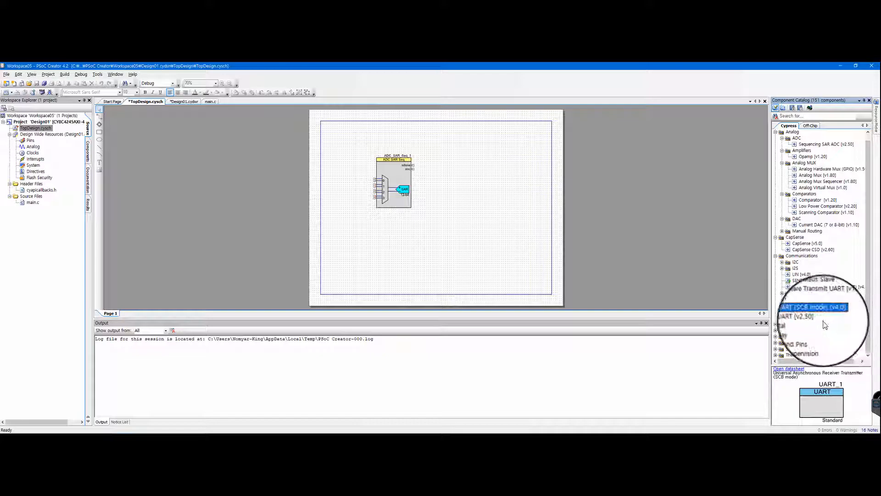
left_click_drag(815, 311, 469, 201)
Rename the Sequencing SAR ADC to ADC, with Vref set to VDDA and the clock frequency set to 5000 kHz
scroll(386, 156, "up", 3)
scroll(398, 154, "up", 5)
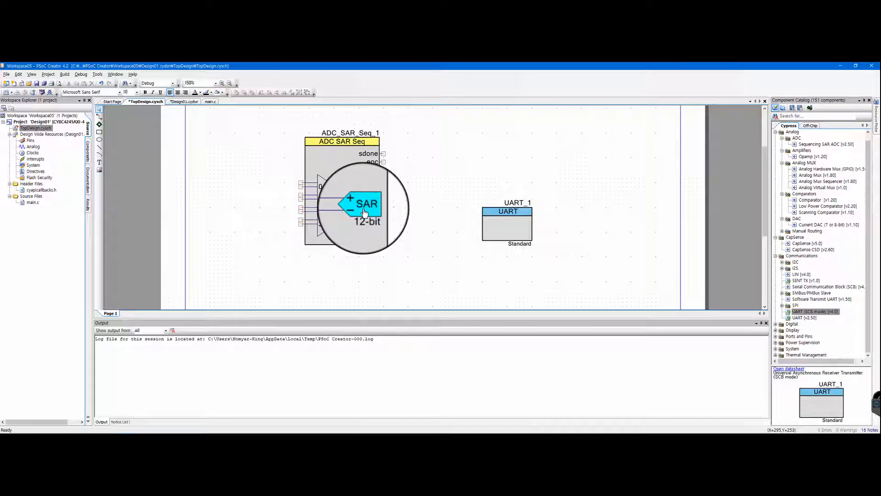
left_click(354, 195)
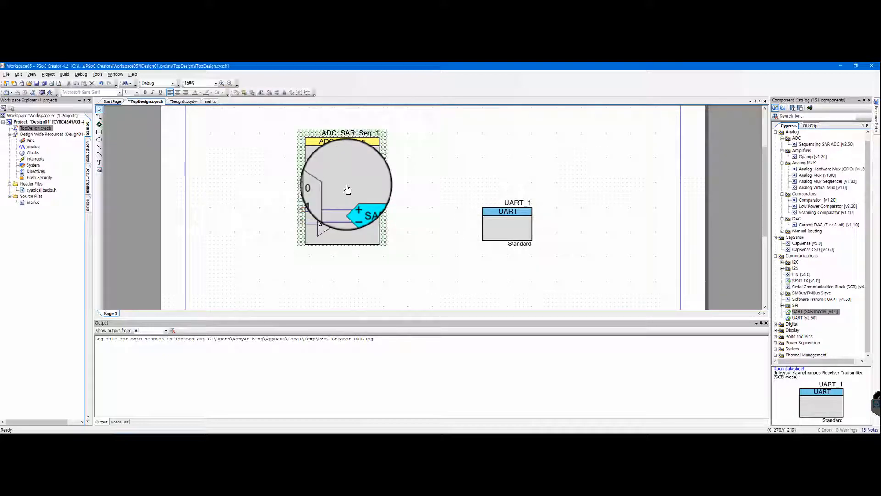
double_click(352, 154)
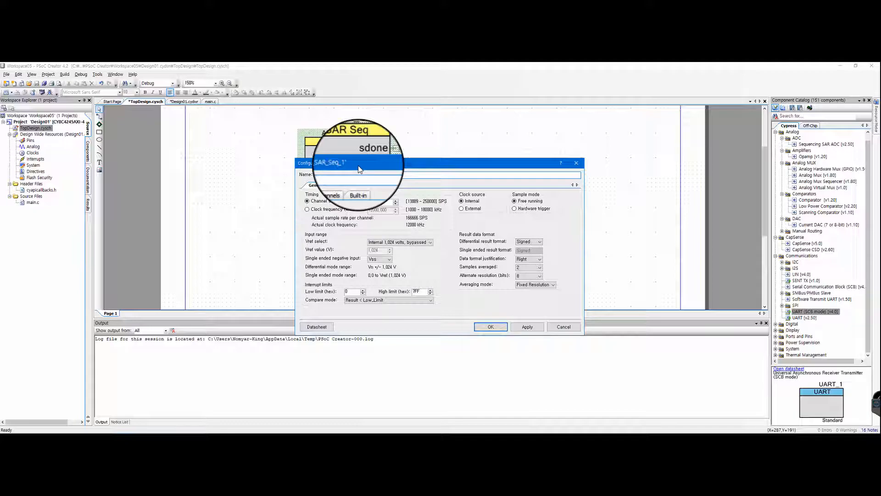
type("ADC")
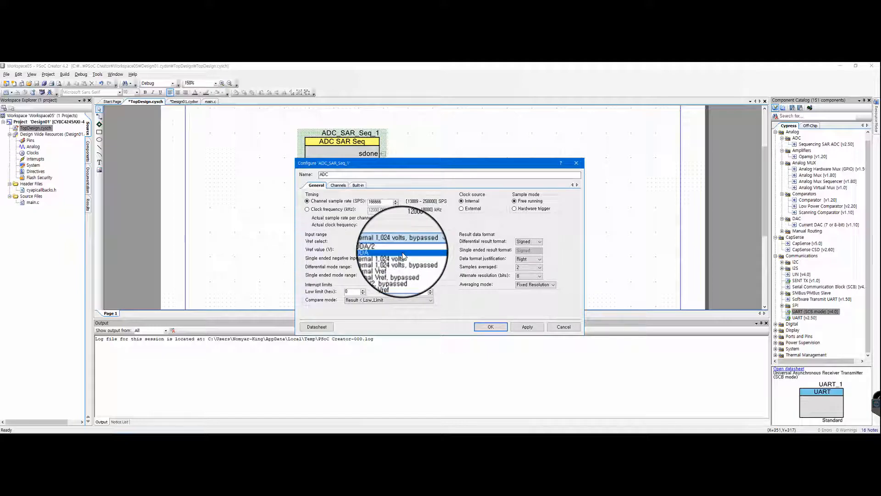
left_click(407, 257)
left_click(307, 209)
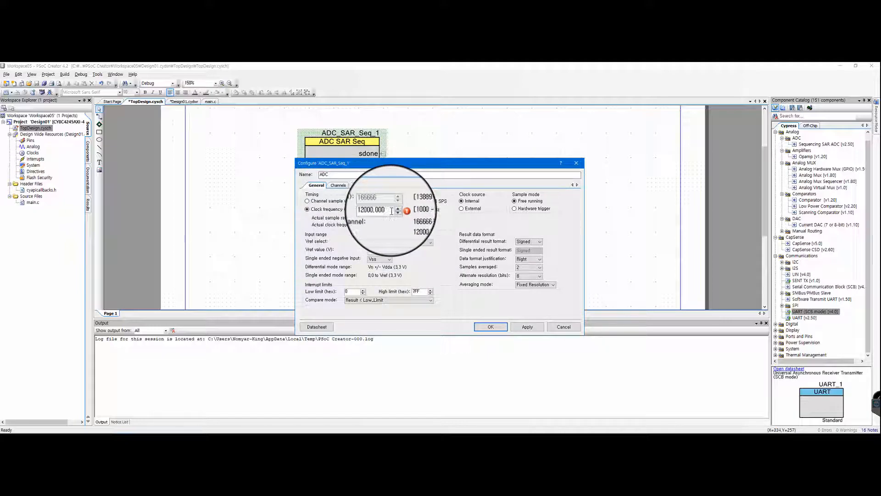
left_click_drag(389, 210, 288, 211)
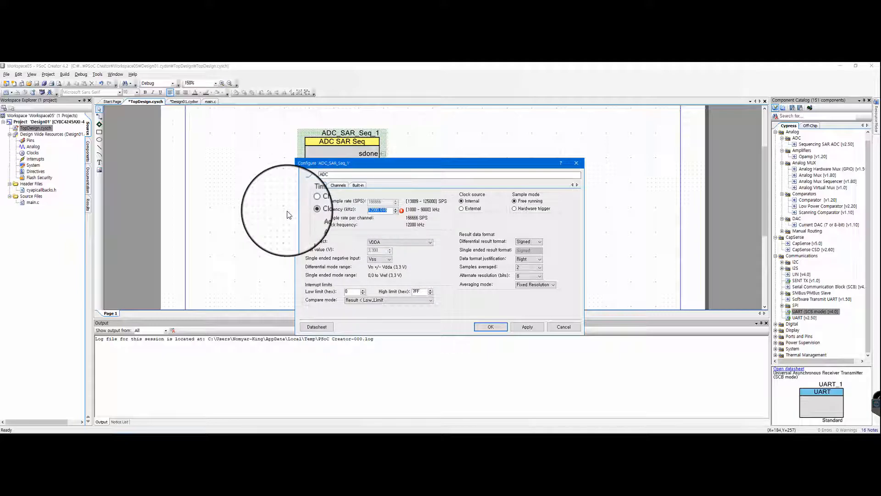
Try to apply the ADC configuration with one sequenced channel and a changed input mode for channel 0
left_click(337, 185)
left_click(362, 246)
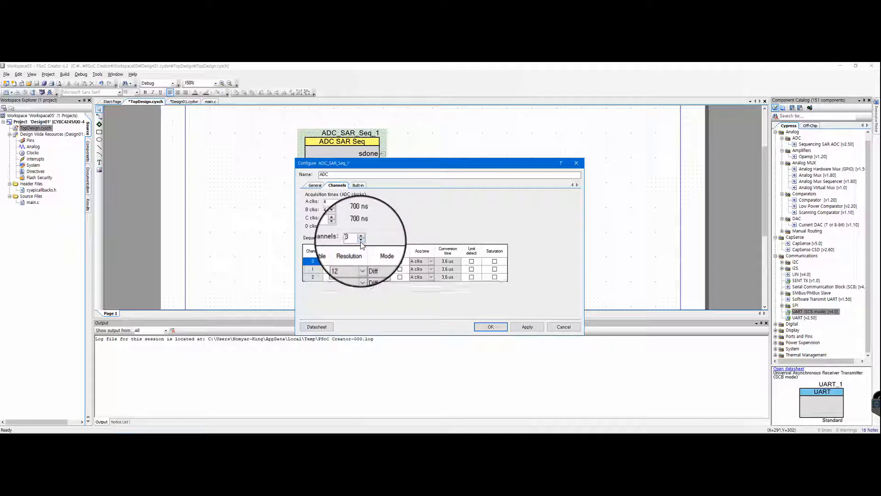
left_click(361, 244)
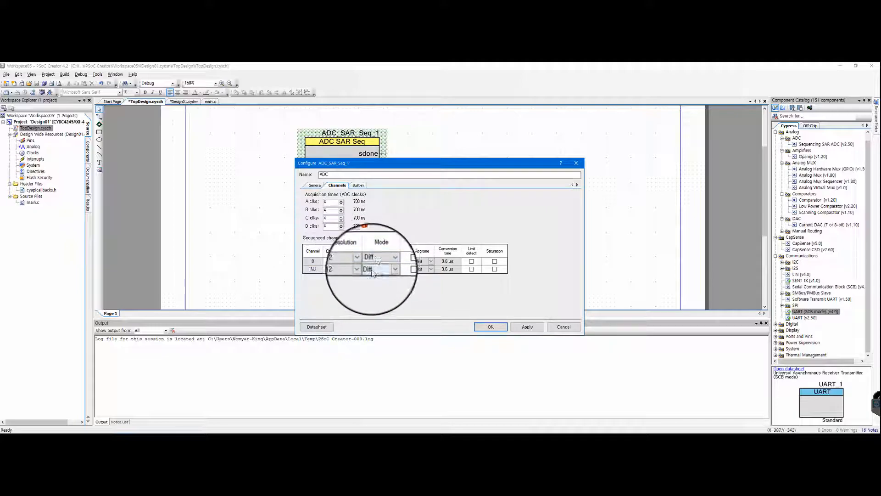
left_click(376, 260)
left_click(374, 266)
left_click(523, 327)
left_click(504, 328)
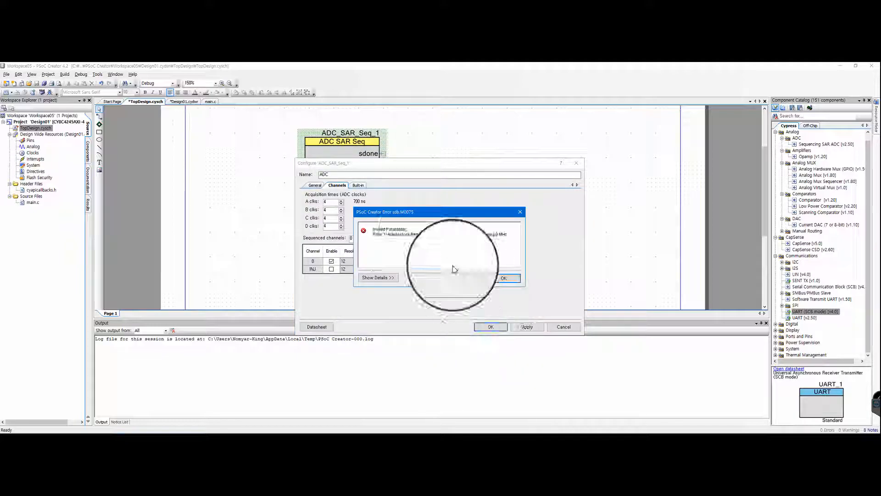
left_click(499, 282)
Try to set the ADC's clock frequency to 1000 kHz and accept the configuration
left_click(316, 185)
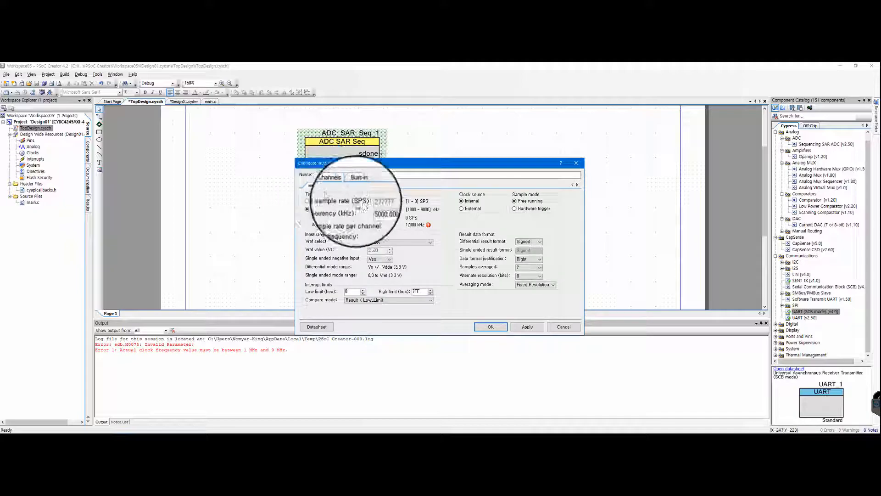
left_click_drag(388, 209, 331, 209)
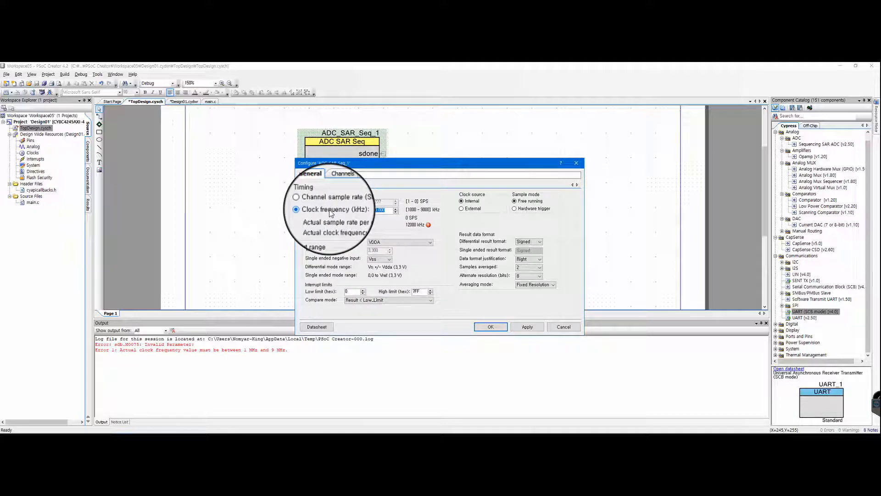
left_click(307, 201)
left_click(307, 209)
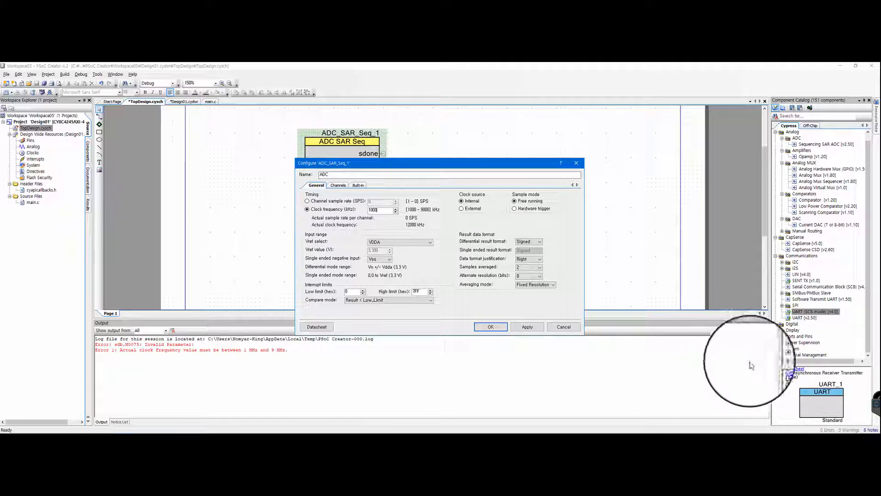
left_click(487, 330)
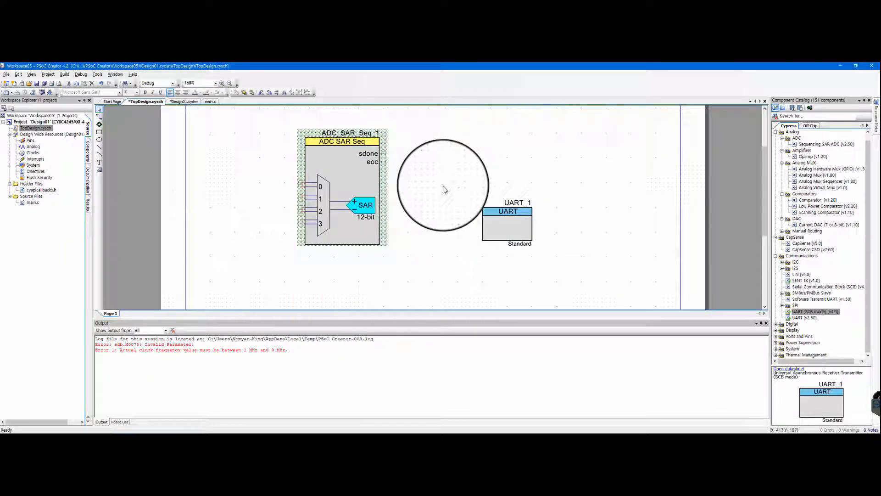
Rename the Sequencing SAR ADC to ADC, with a clock frequency of 1000 kHz and Vref set to VDDA
double_click(348, 166)
type("ADC")
left_click(326, 209)
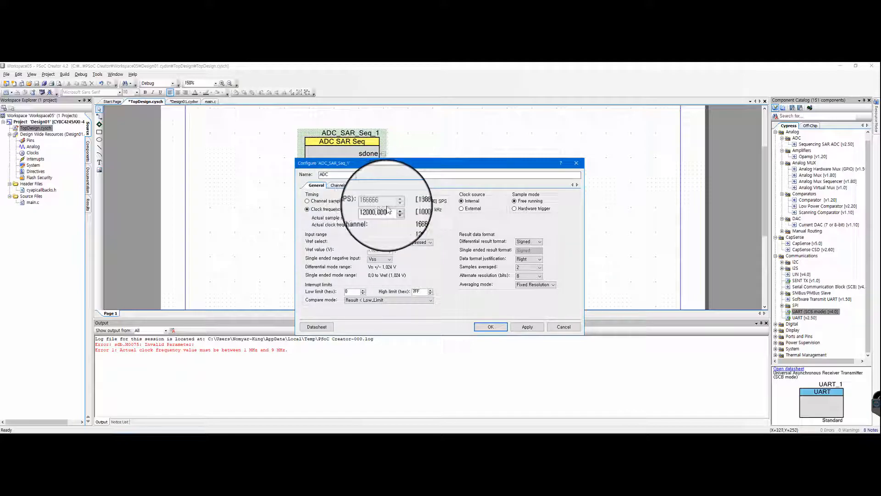
left_click_drag(389, 208, 81, 220)
type("1000")
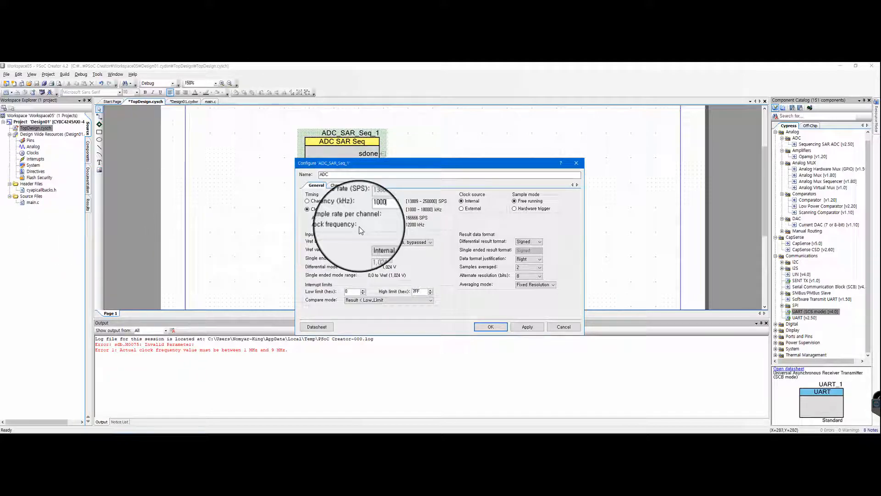
left_click(404, 242)
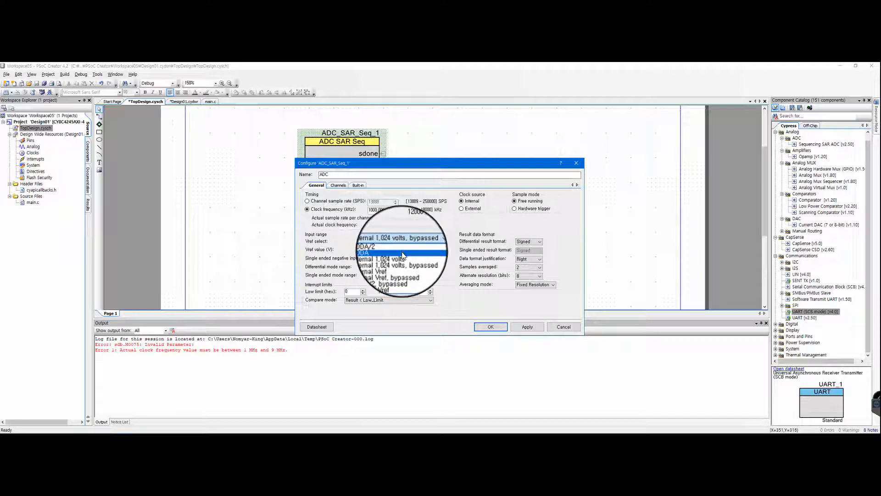
left_click(404, 257)
Reduce the ADC to 1 sequenced channel, switch channel 0 to single-ended mode, and accept the configuration
left_click(338, 185)
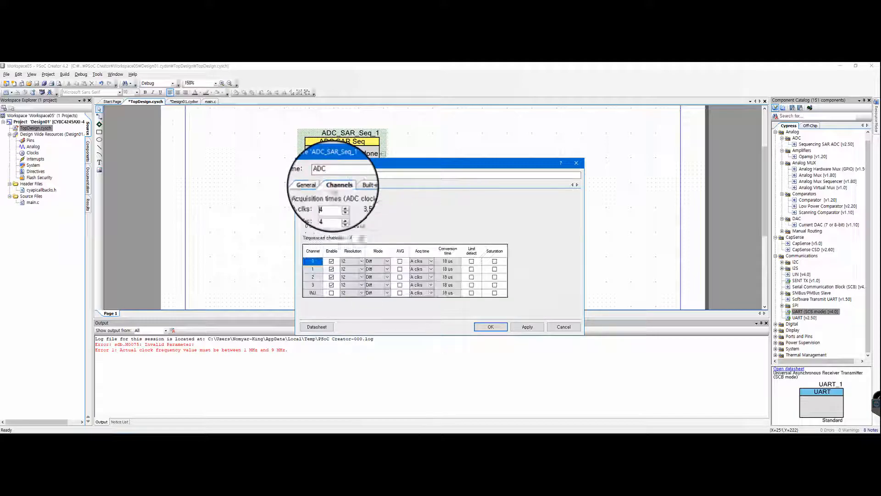
left_click(360, 241)
left_click(360, 240)
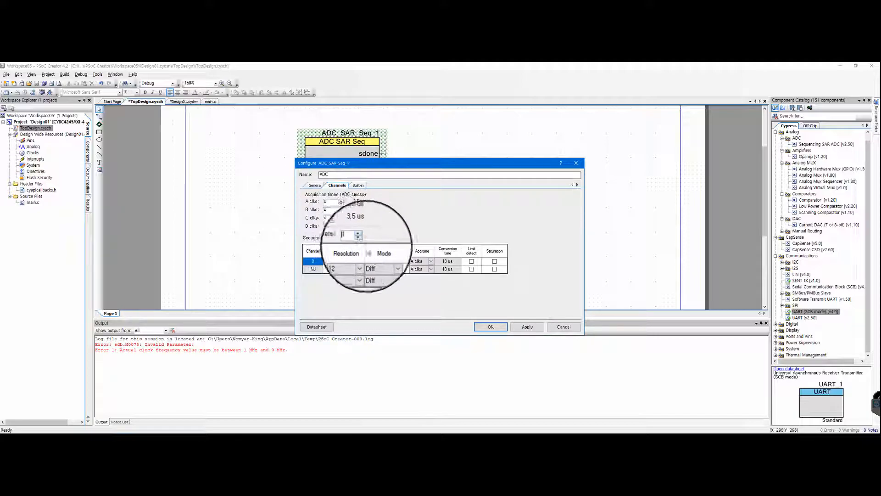
left_click(375, 261)
left_click(377, 271)
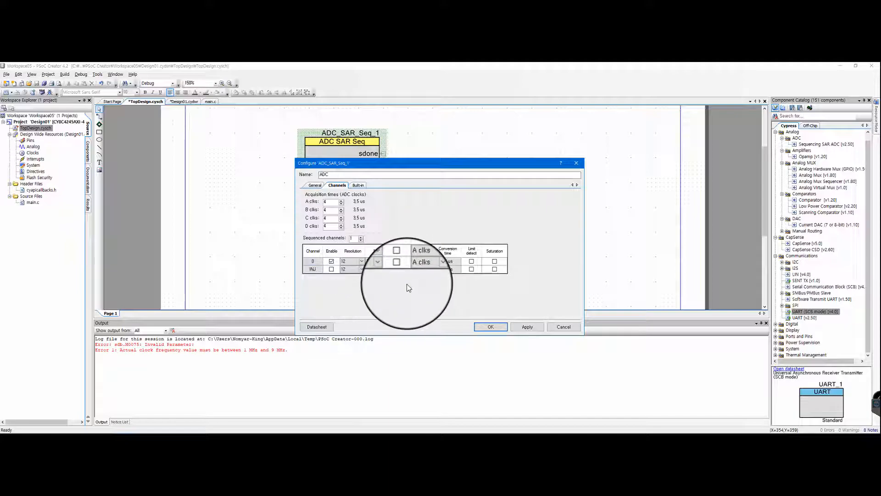
left_click(494, 324)
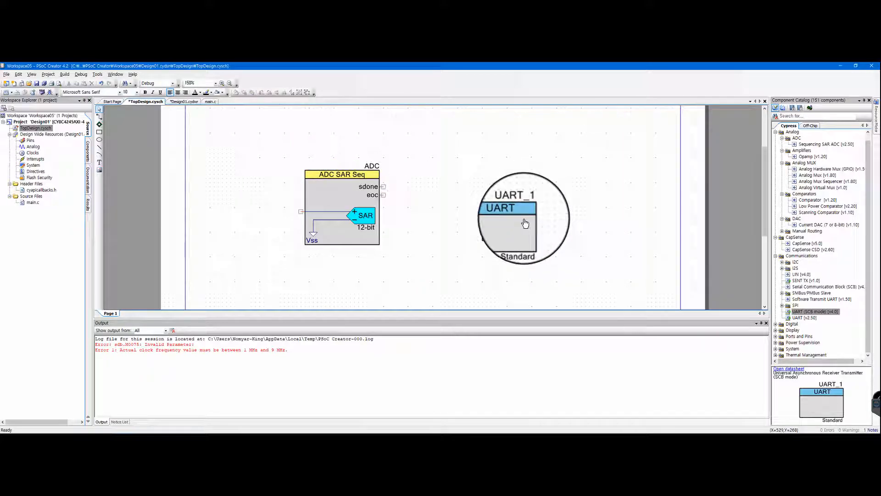
Rename the UART component to UART and configure it as TX + RX at 115200 bps, 8 bits, no parity, 1 stop bit
double_click(512, 209)
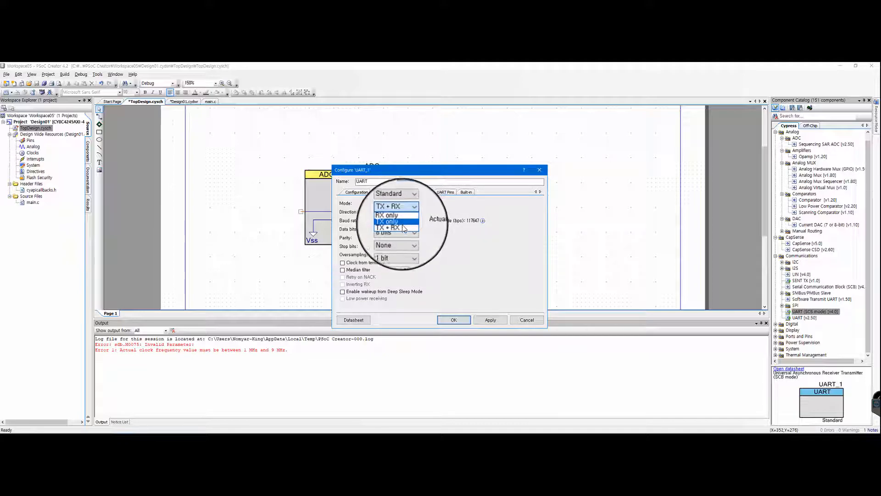
left_click(403, 228)
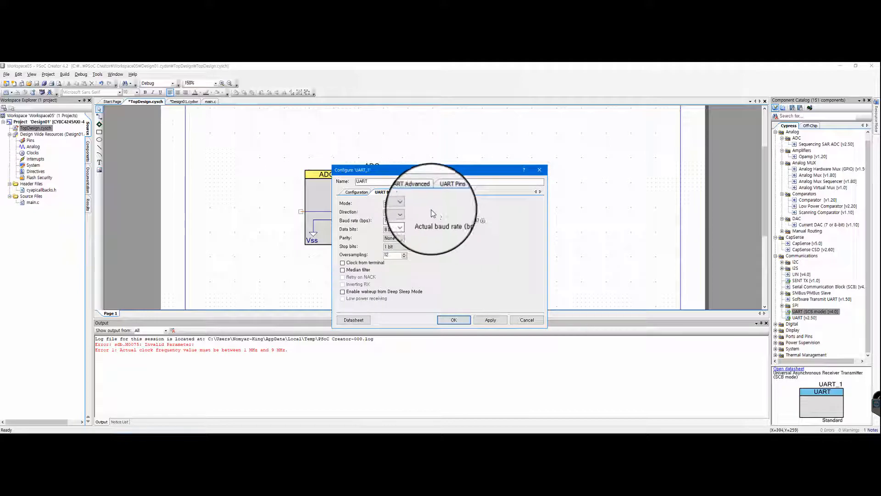
double_click(407, 221)
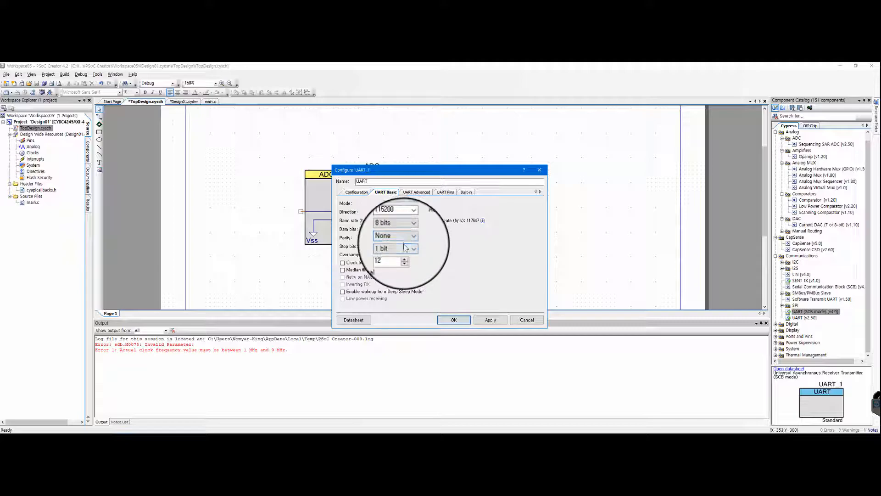
left_click(404, 244)
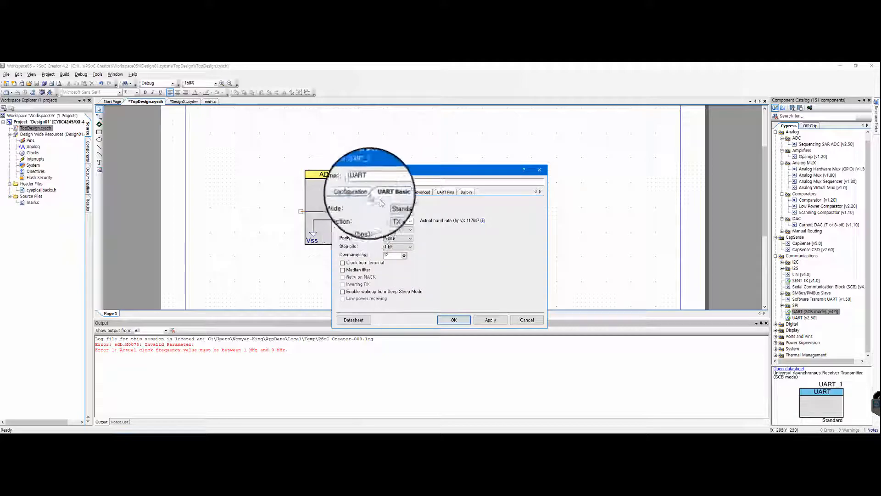
left_click(459, 321)
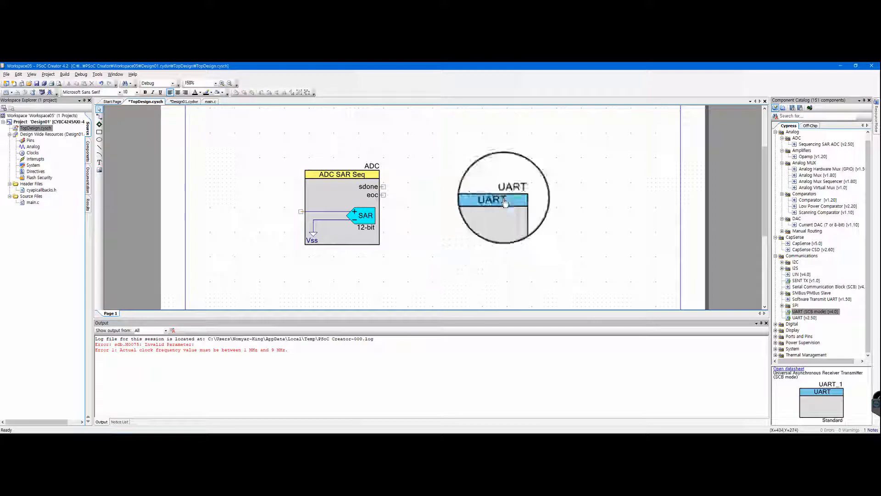
Find the pin components in the catalog, place an Analog Pin beside the ADC input, and name it Analog_IN
left_click(837, 118)
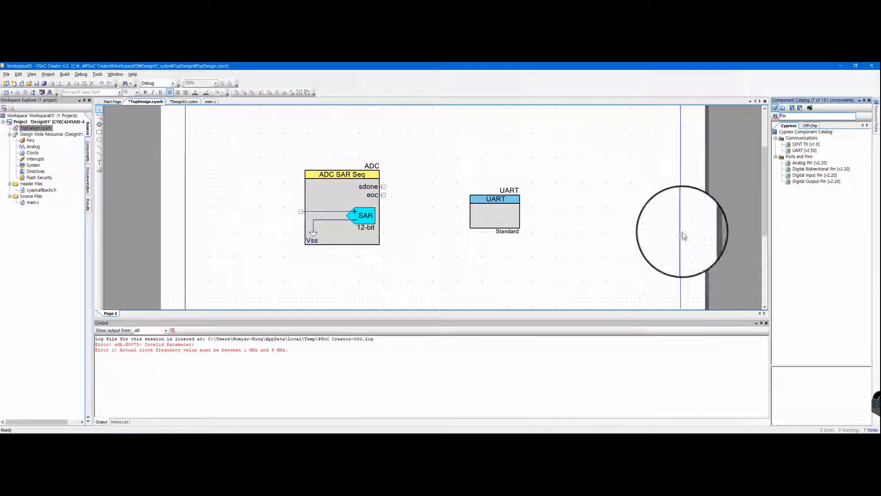
left_click_drag(815, 174, 256, 213)
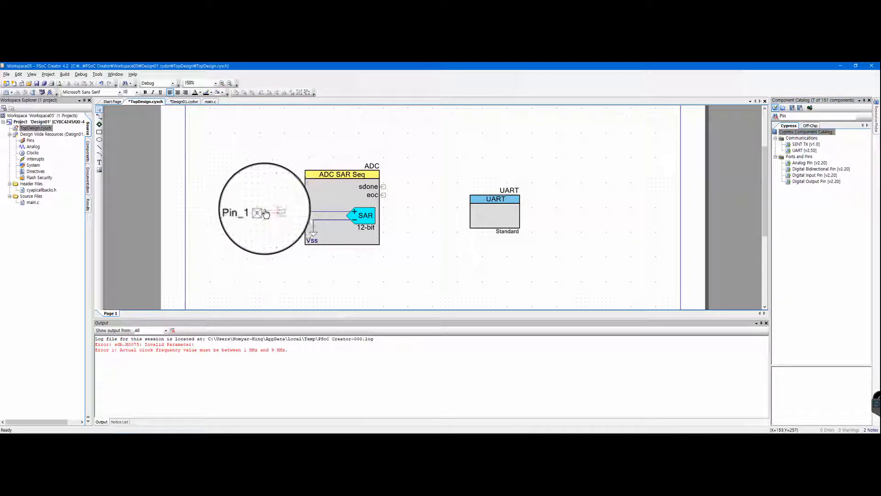
double_click(260, 214)
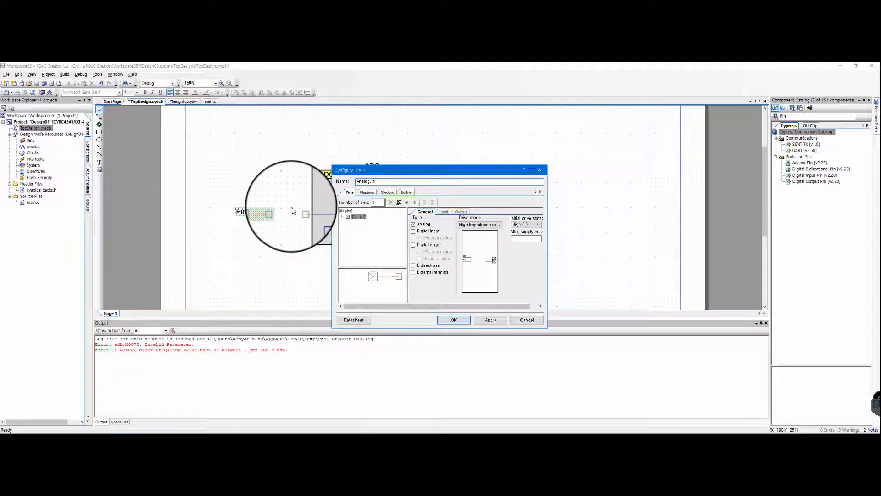
type("Analog_IN")
key("Return")
Wire the Analog_IN pin to the ADC's positive input
key("w")
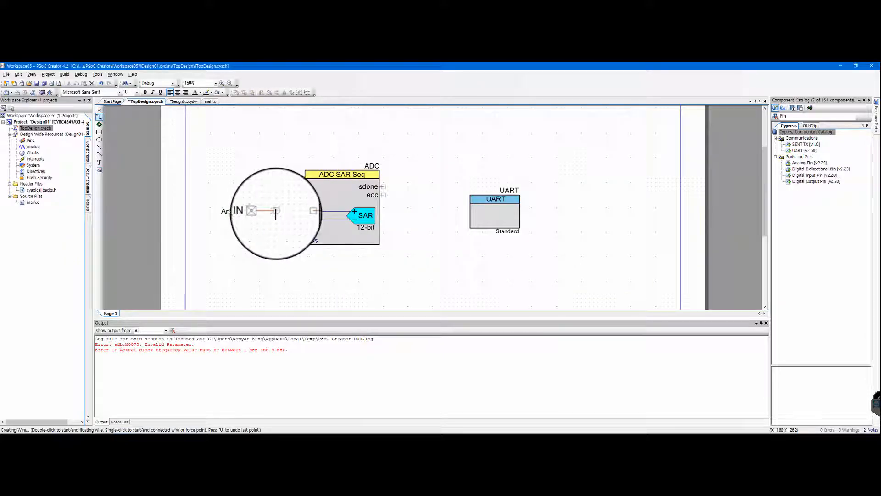
left_click(277, 213)
left_click(305, 212)
key("Escape")
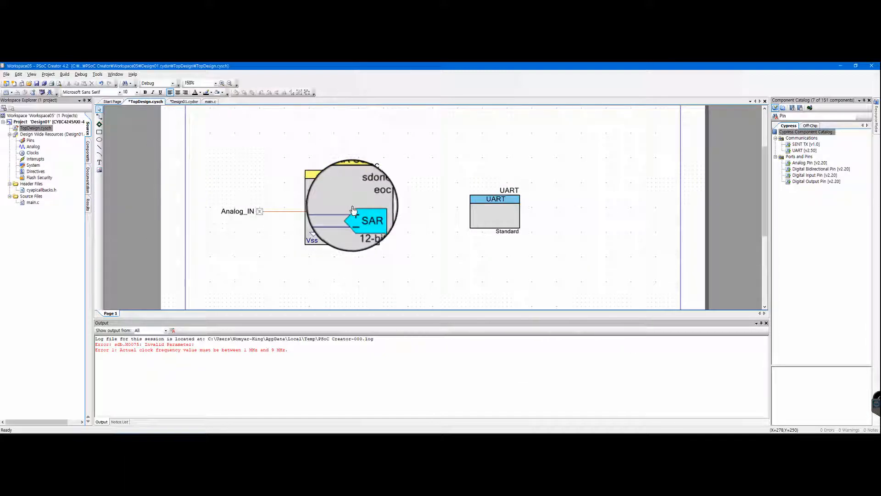
Open the design-wide pin assignments and assign the UART rx signal to P0[4]
double_click(31, 140)
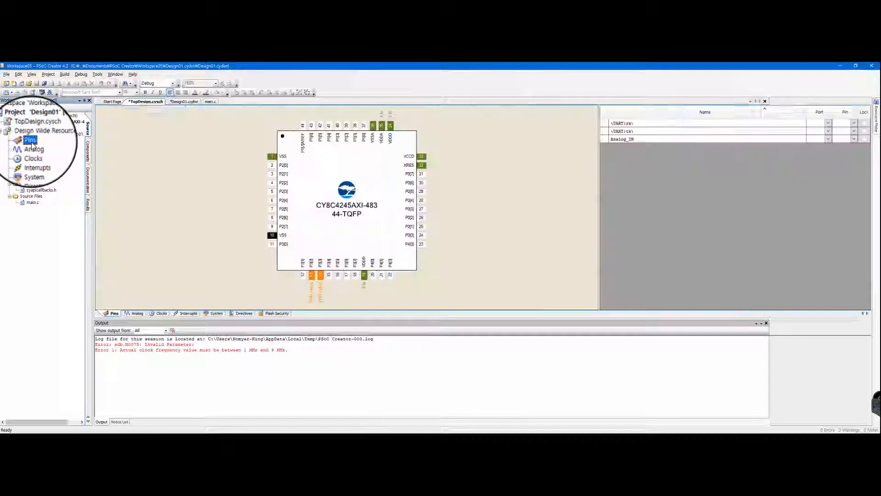
left_click(828, 122)
left_click(828, 144)
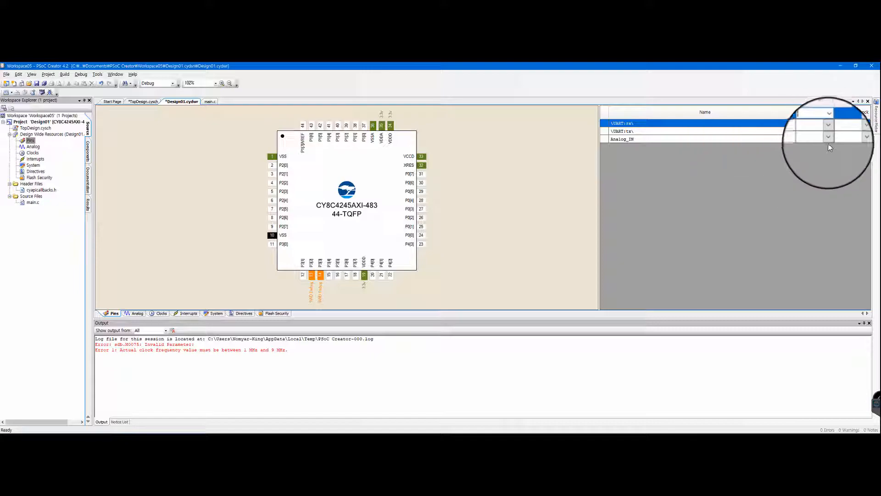
left_click(828, 140)
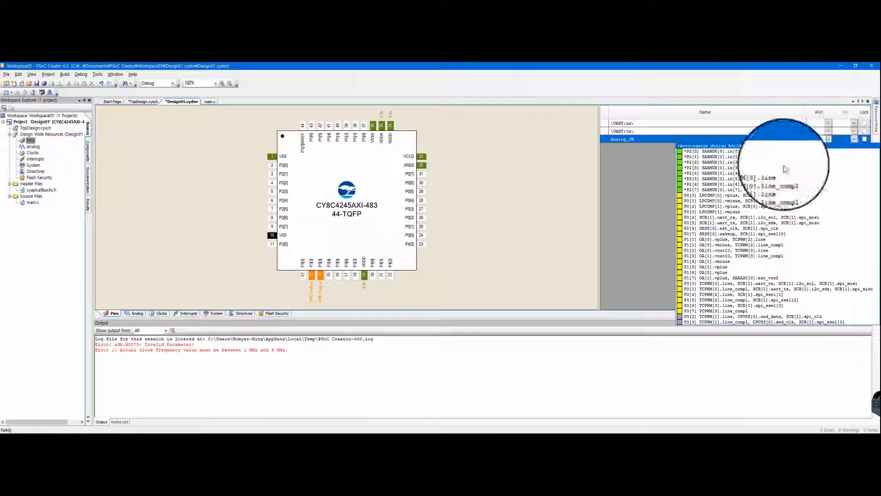
left_click(628, 178)
left_click(829, 123)
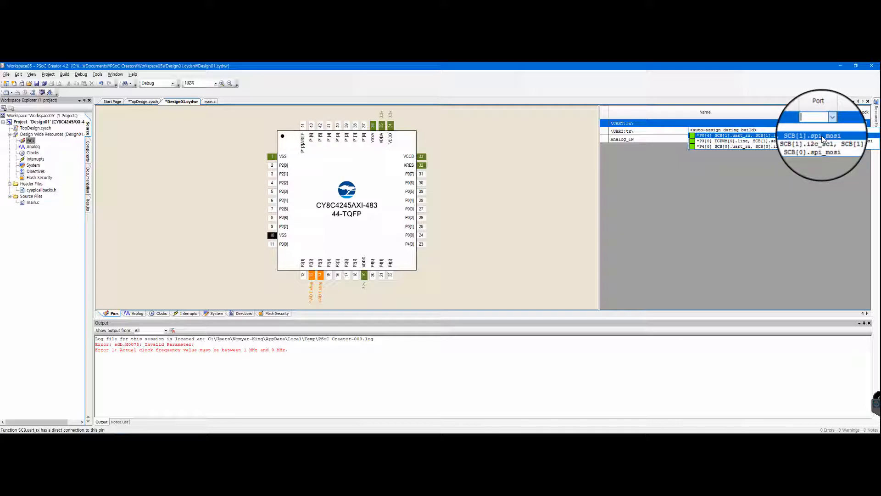
left_click(822, 136)
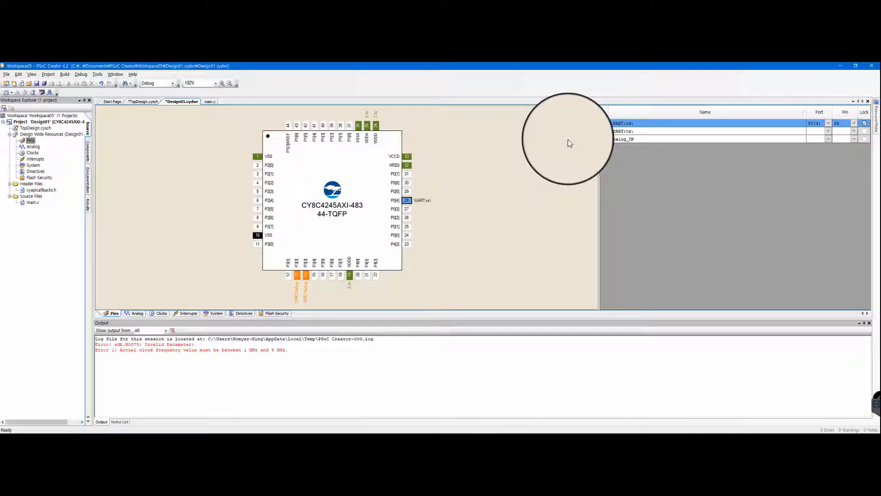
Assign the UART tx signal to P0[5] and Analog_IN to P0[6]
left_click_drag(624, 123, 407, 200)
left_click_drag(633, 131, 408, 183)
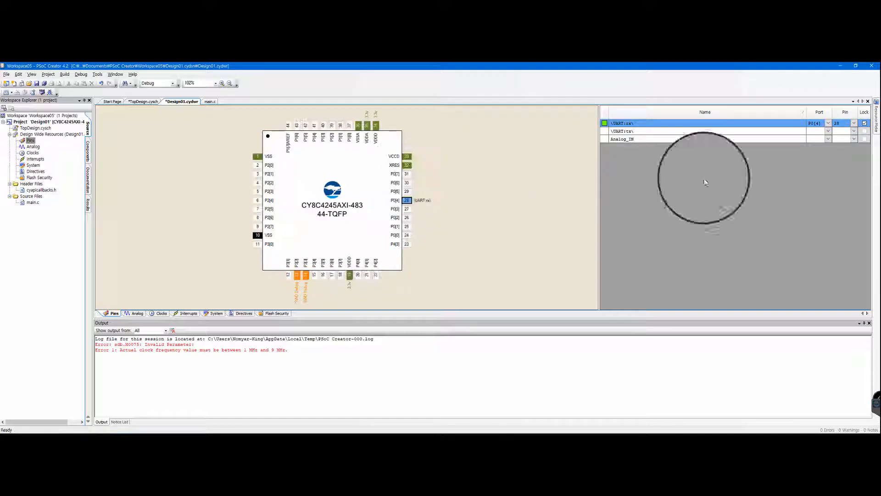
left_click(827, 132)
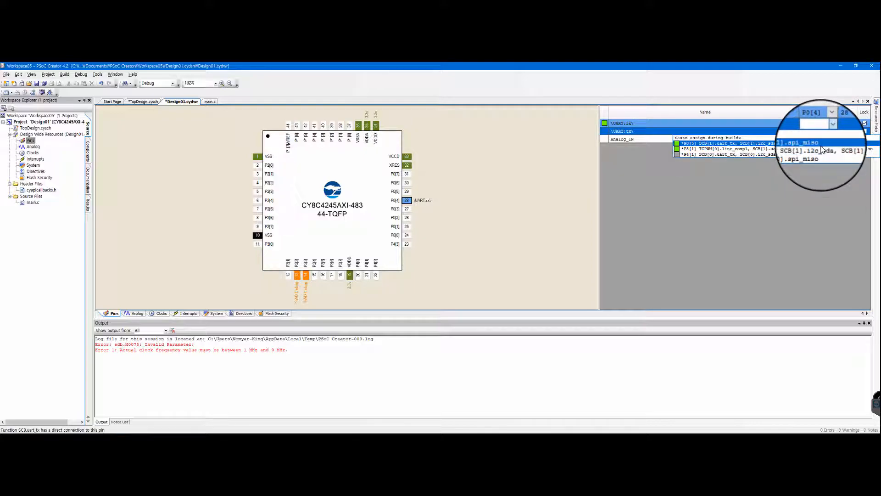
left_click(821, 143)
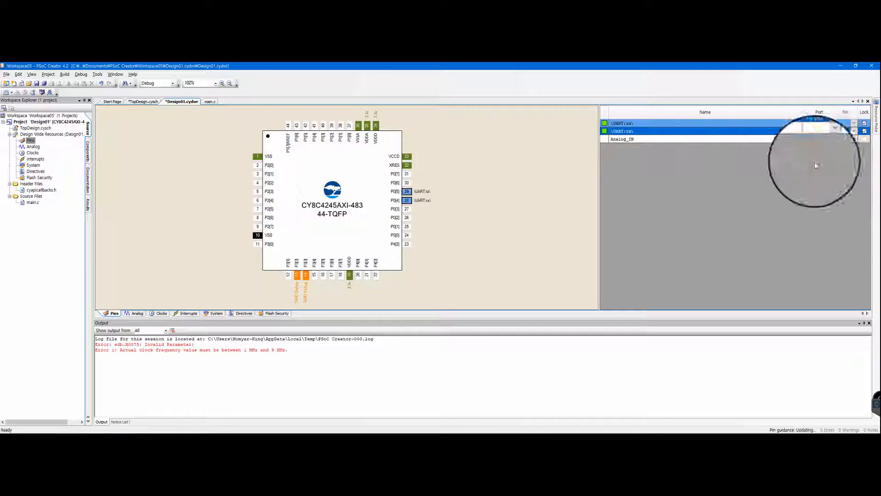
left_click(824, 139)
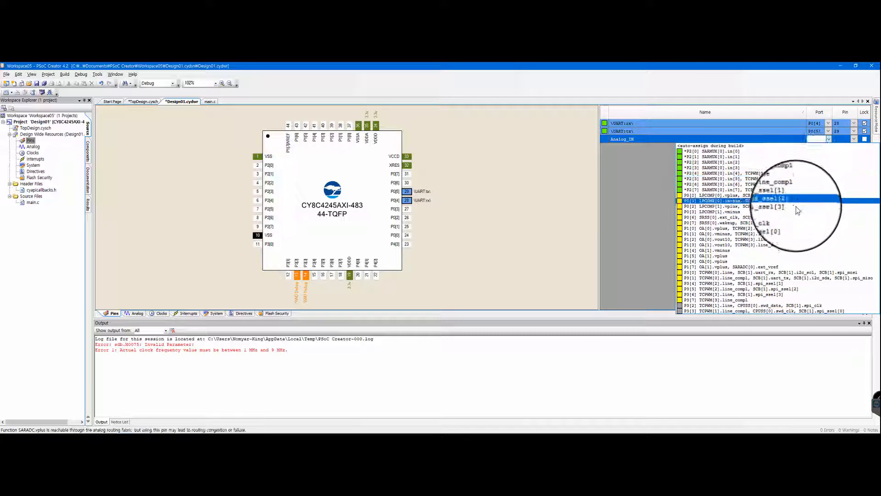
left_click(794, 221)
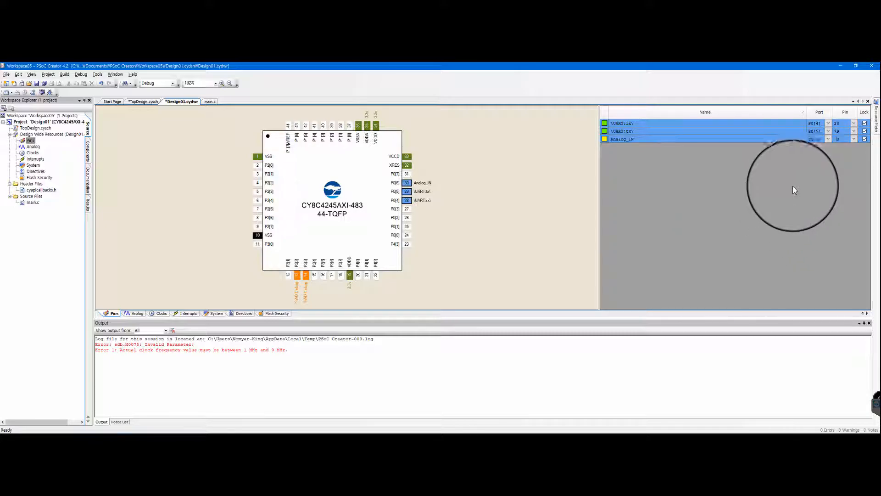
Generate the application for Design01 and look through the generated PSoC4 source folders
left_click(65, 74)
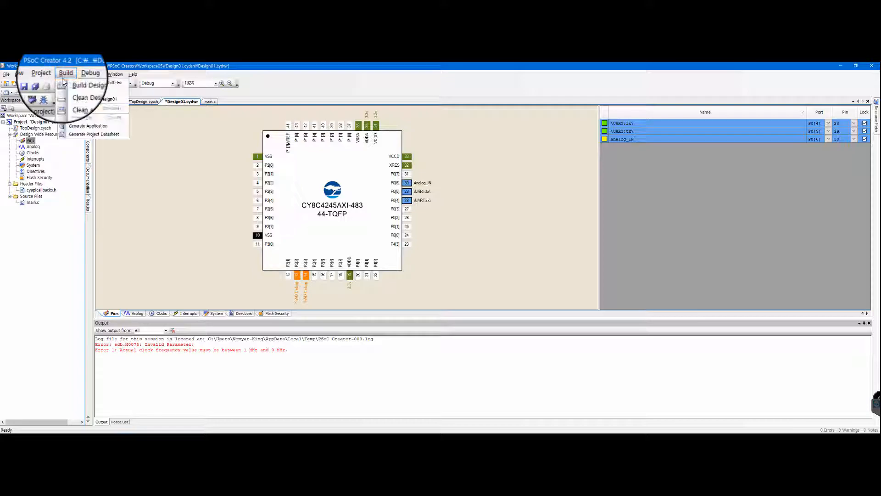
left_click(89, 123)
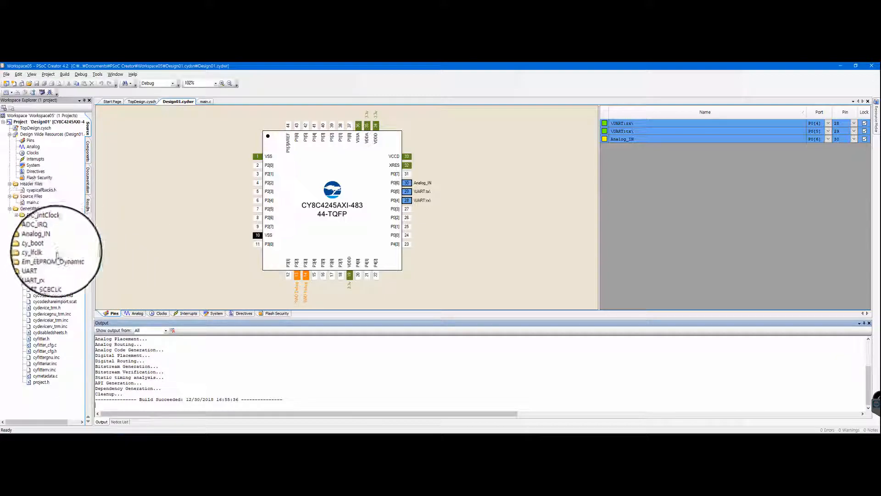
left_click(40, 276)
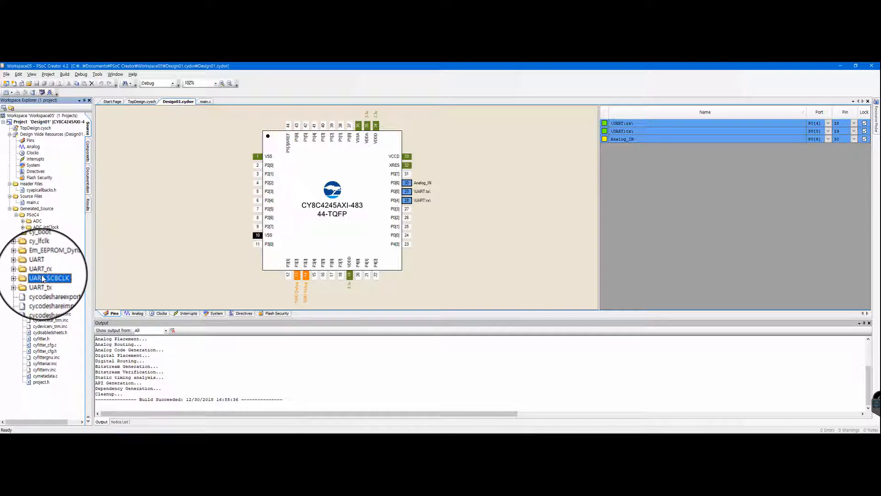
Open main.c and examine its template code, from the project.h include to the end of the file
double_click(31, 203)
triple_click(147, 166)
left_click_drag(156, 186, 216, 251)
left_click(216, 254)
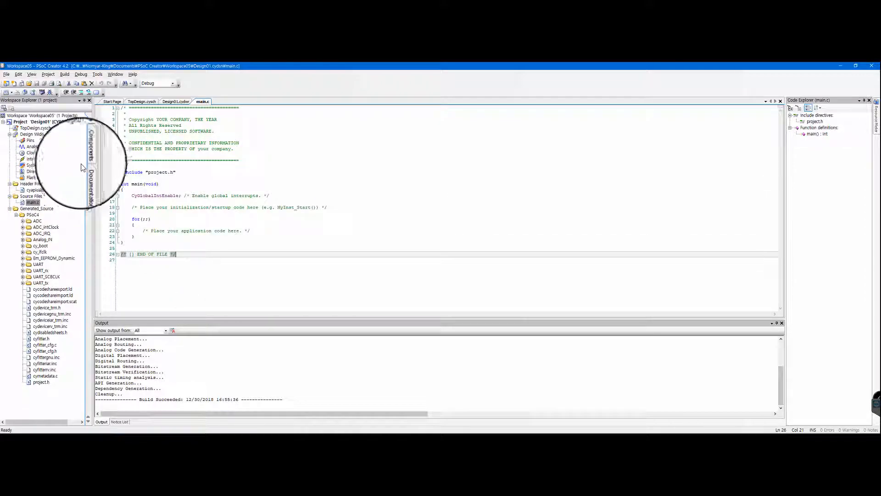
Examine the analog routing between Analog_IN and the SAR ADC in the design-wide resources, and return to the pin assignments
left_click(35, 149)
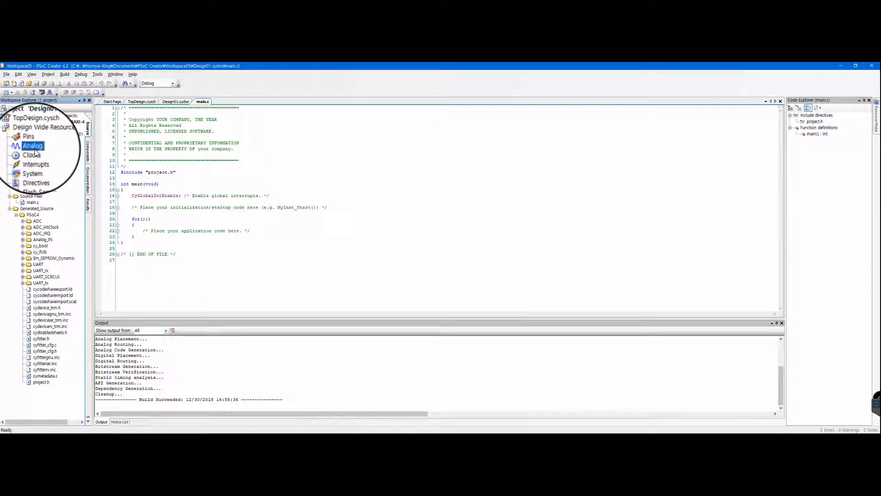
double_click(35, 149)
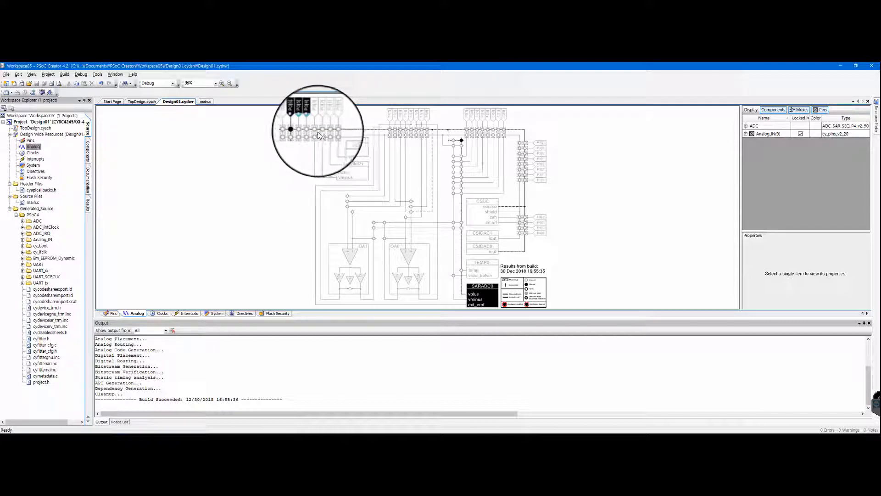
scroll(320, 135, "up", 5)
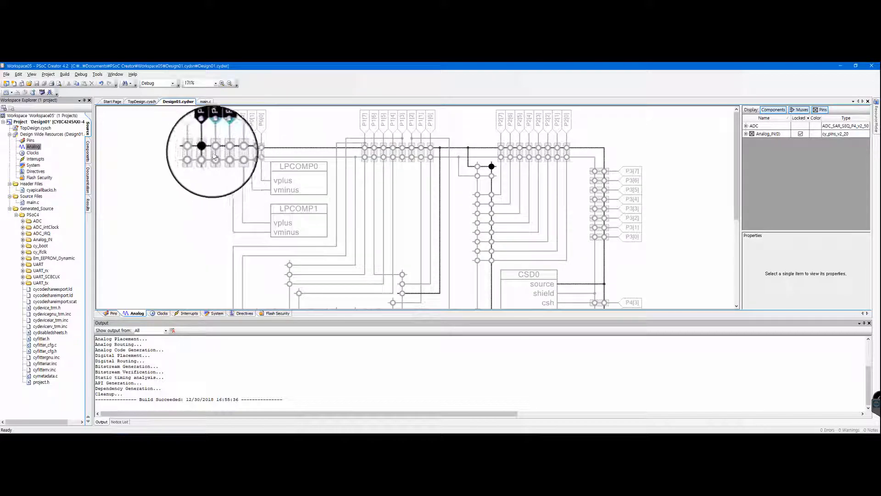
left_click(31, 140)
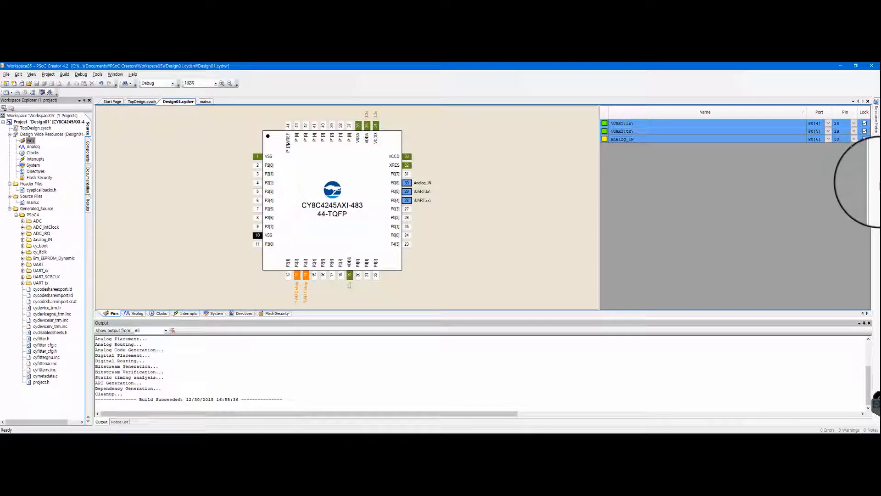
Trace the analog route from the Analog_IN pin P0[6] down to the SARADC0 vplus input, and return to the pin assignments
left_click(818, 140)
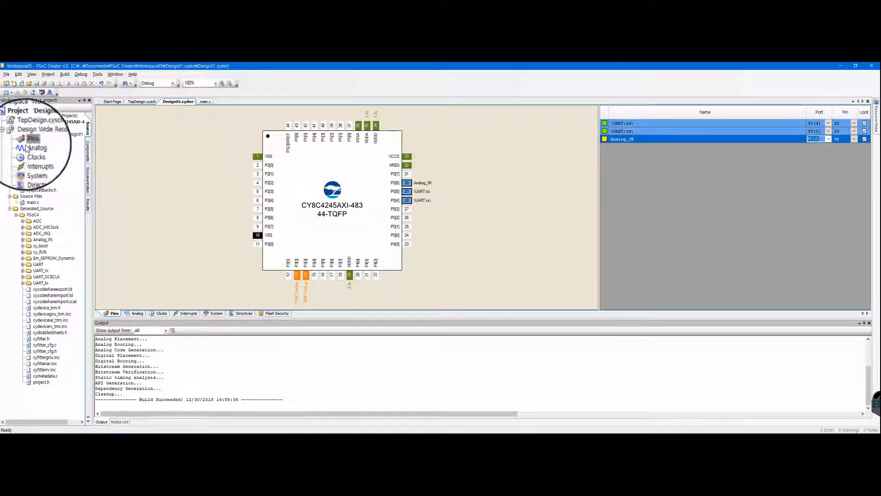
left_click(31, 147)
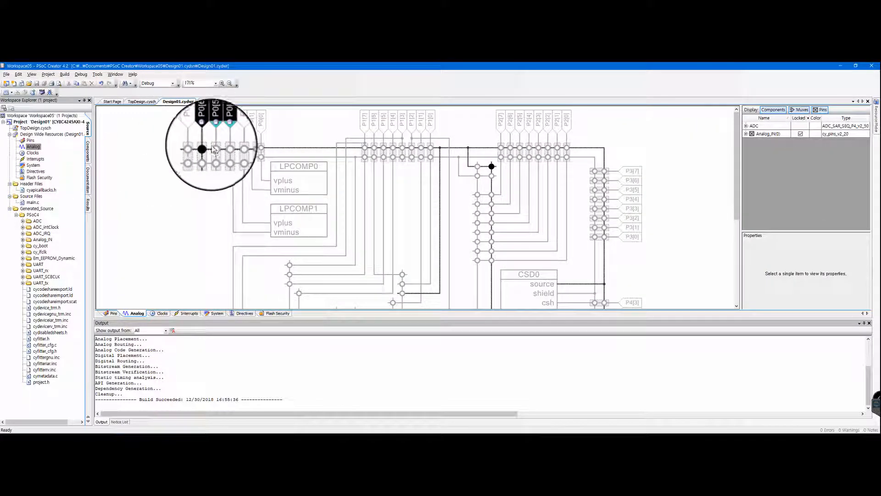
scroll(436, 162, "down", 3)
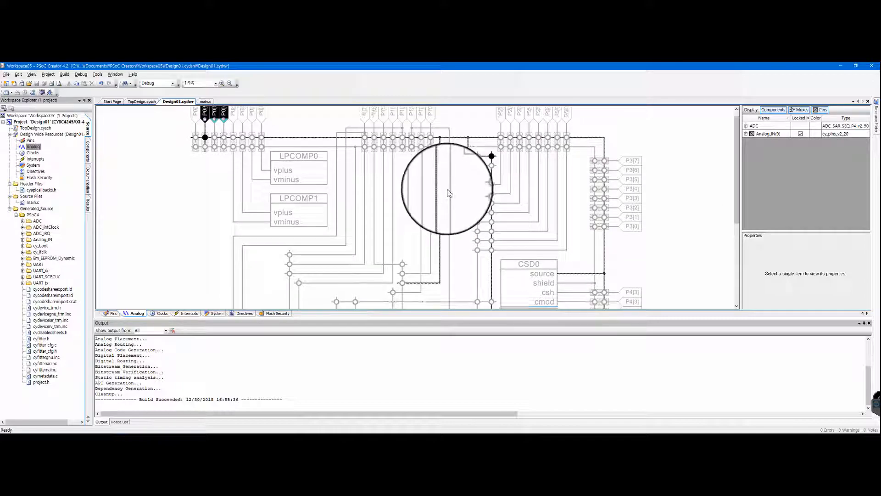
scroll(449, 193, "down", 5)
scroll(490, 234, "down", 1)
scroll(494, 212, "up", 6)
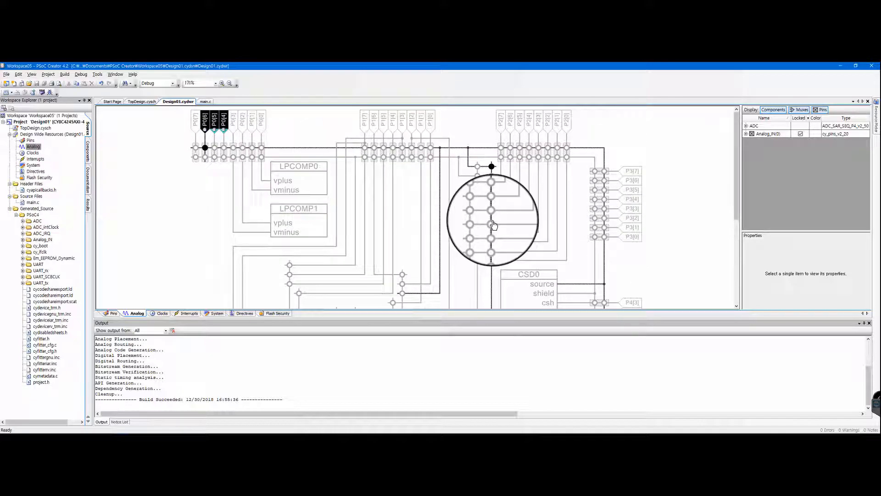
scroll(493, 224, "down", 5)
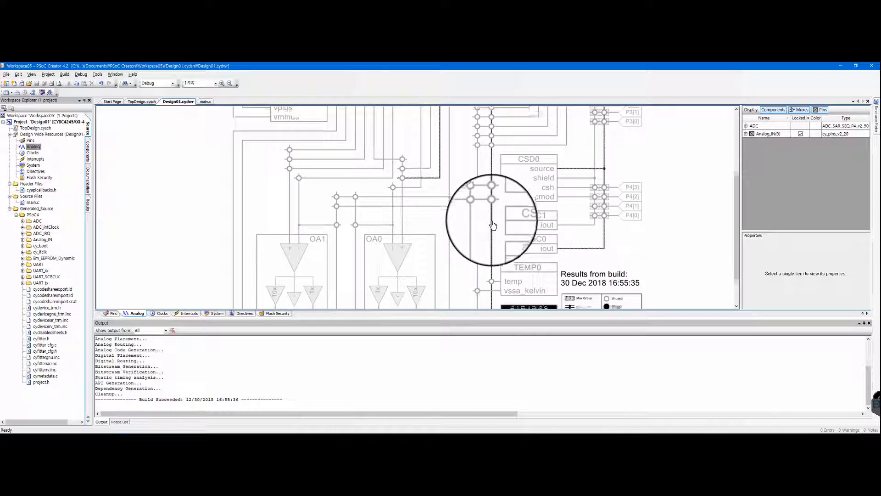
scroll(493, 224, "down", 2)
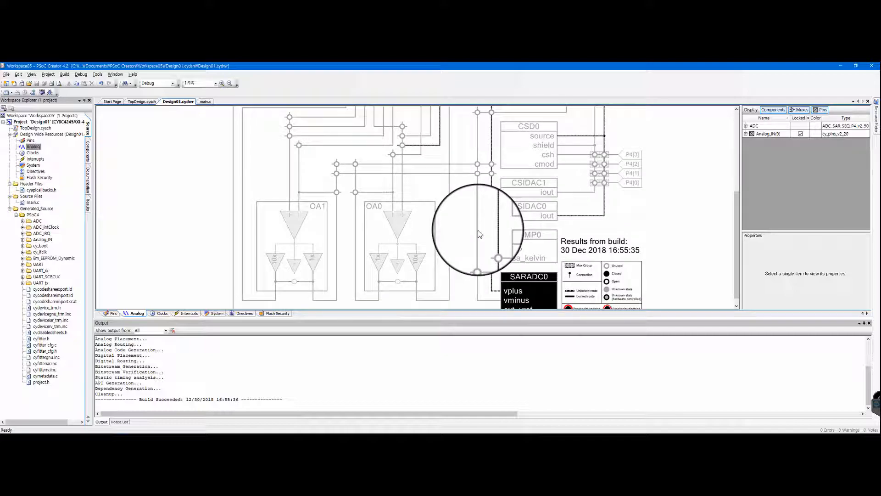
scroll(487, 241, "down", 1)
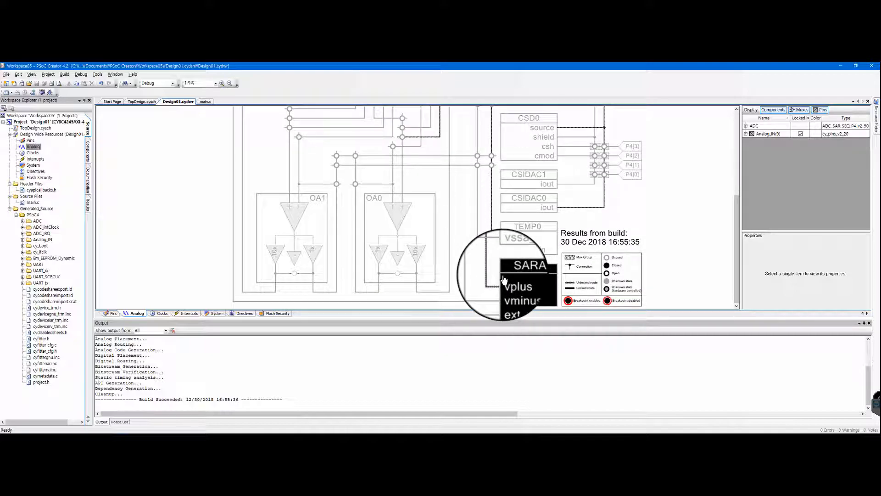
scroll(494, 277, "up", 4)
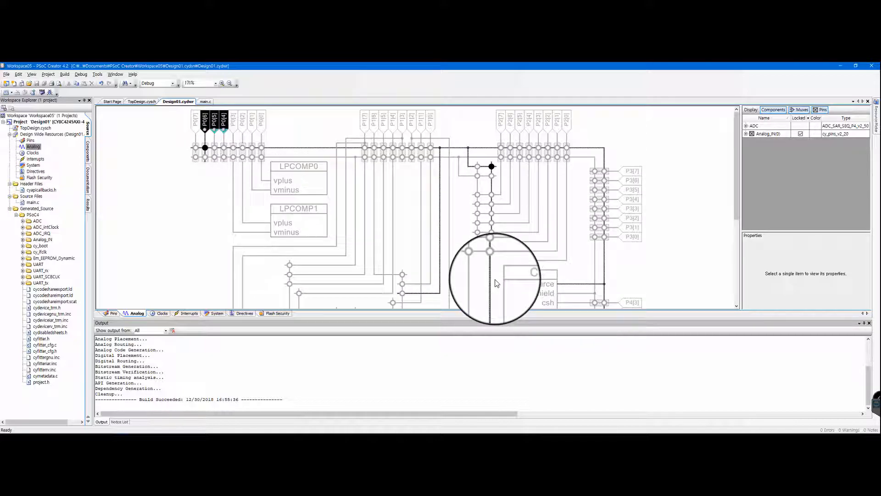
scroll(507, 274, "down", 4)
scroll(513, 282, "down", 1)
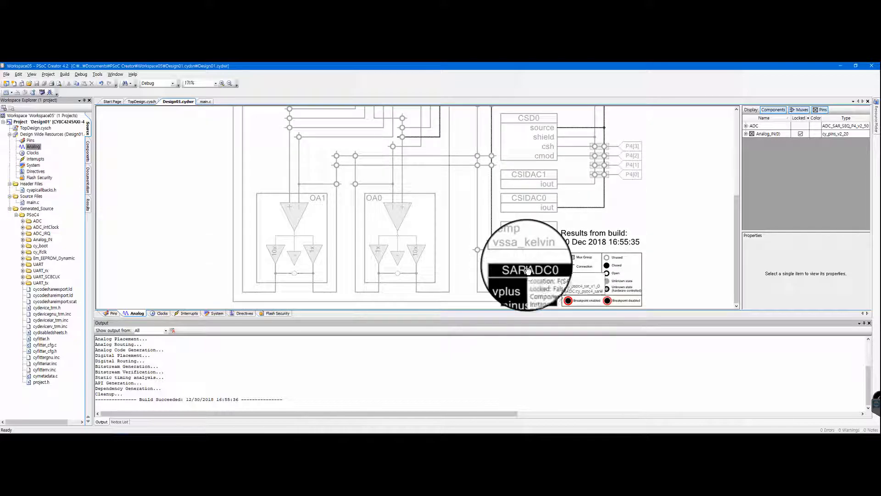
scroll(513, 274, "up", 4)
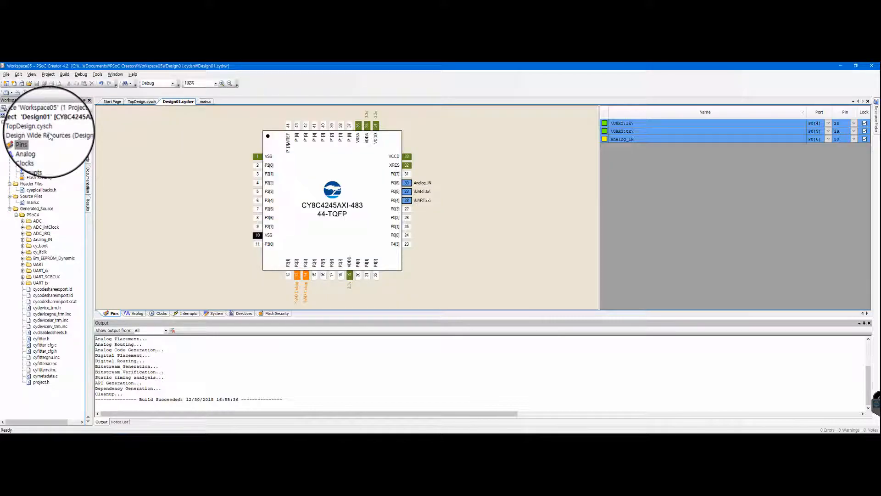
left_click(44, 133)
double_click(45, 133)
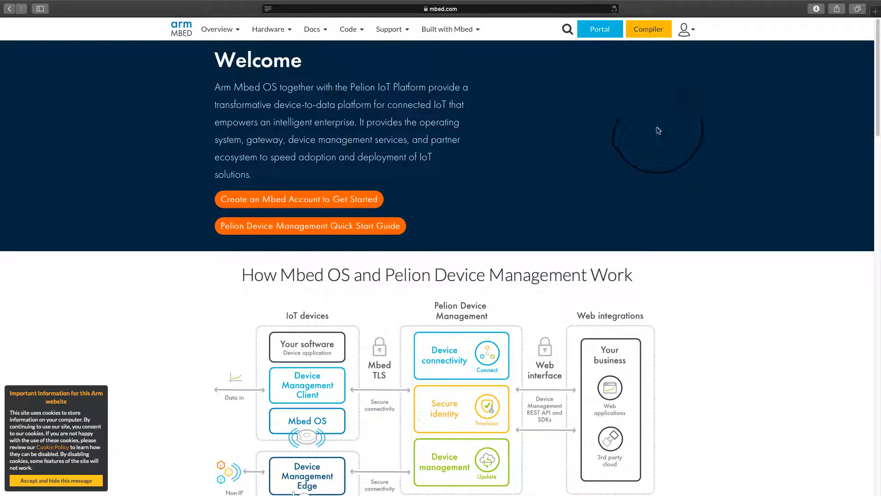
Switch to the Mbed website in the browser and open the online Compiler's login page
left_click(443, 29)
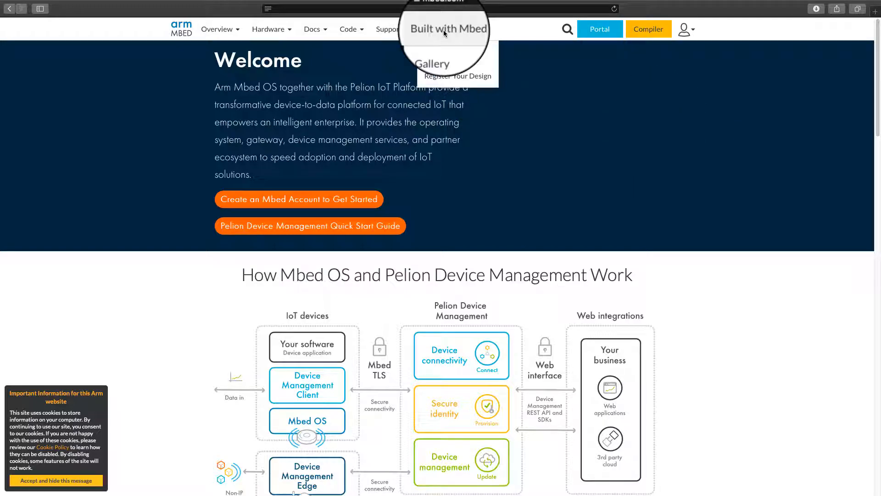
left_click(431, 9)
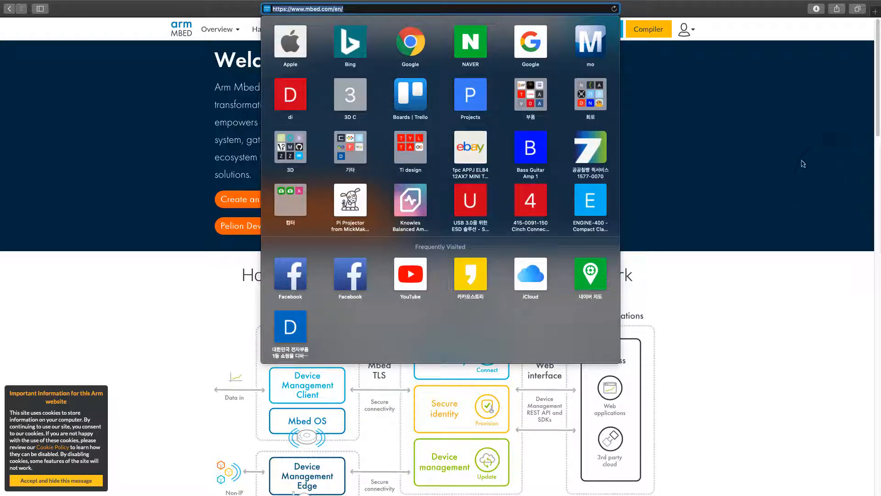
left_click(680, 93)
left_click(653, 35)
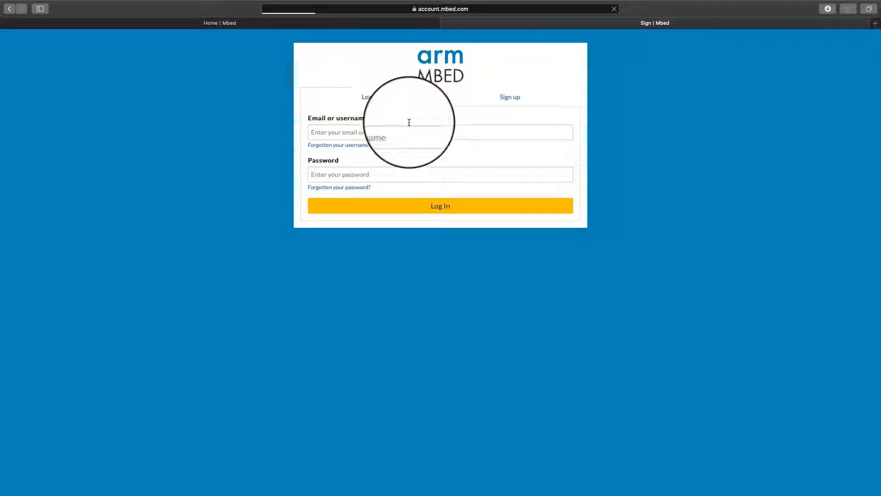
Fill in the saved username and account password, and log in to the Mbed Compiler workspace
left_click(407, 132)
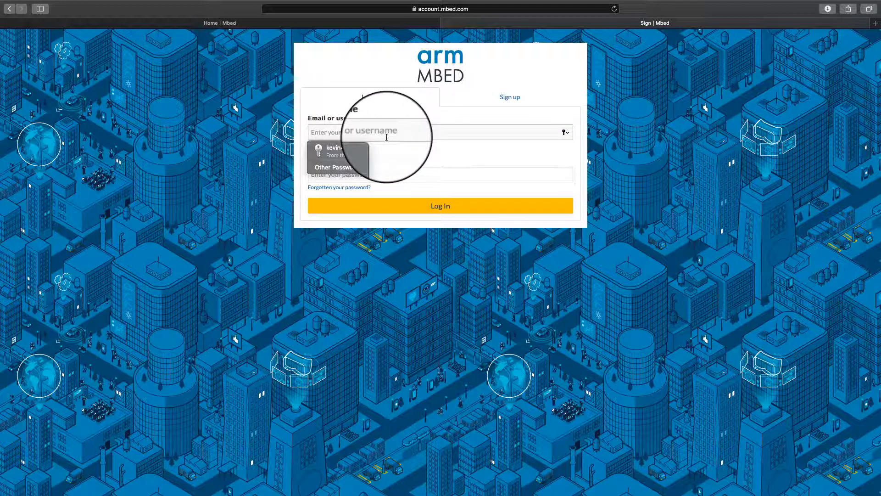
left_click(340, 150)
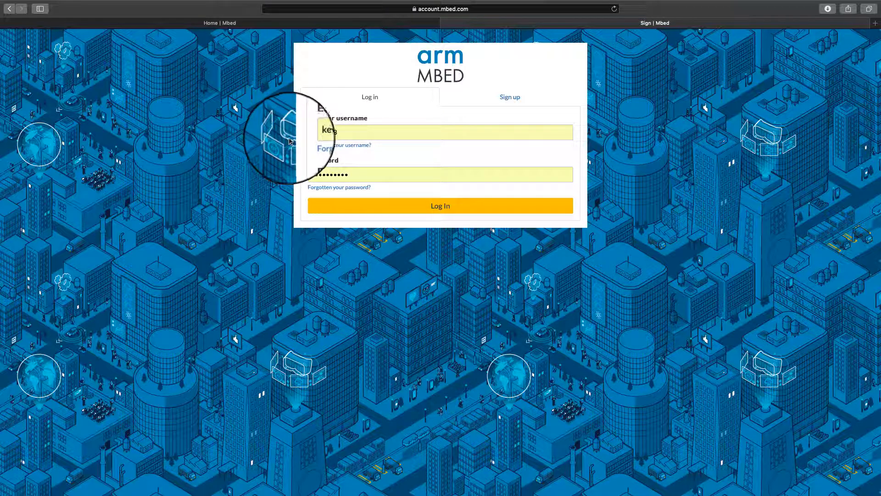
left_click(484, 212)
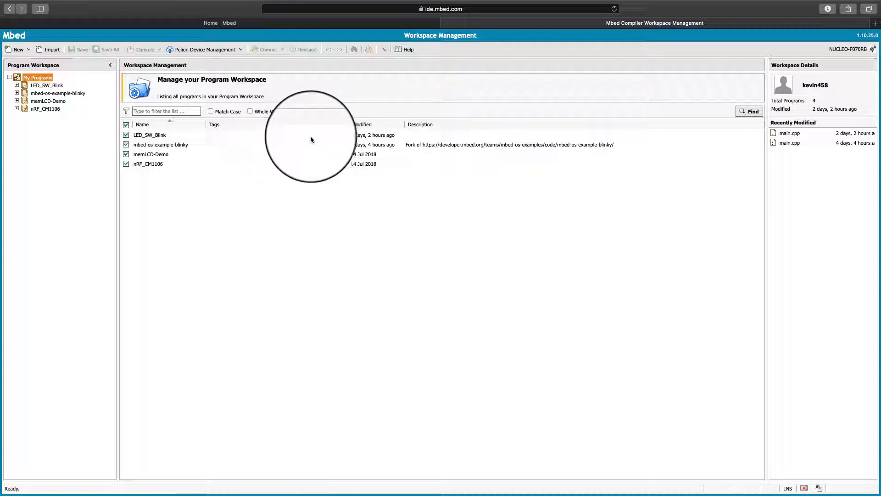
Open the LED_SW_Blink program and show the memory usage in its build details
double_click(237, 135)
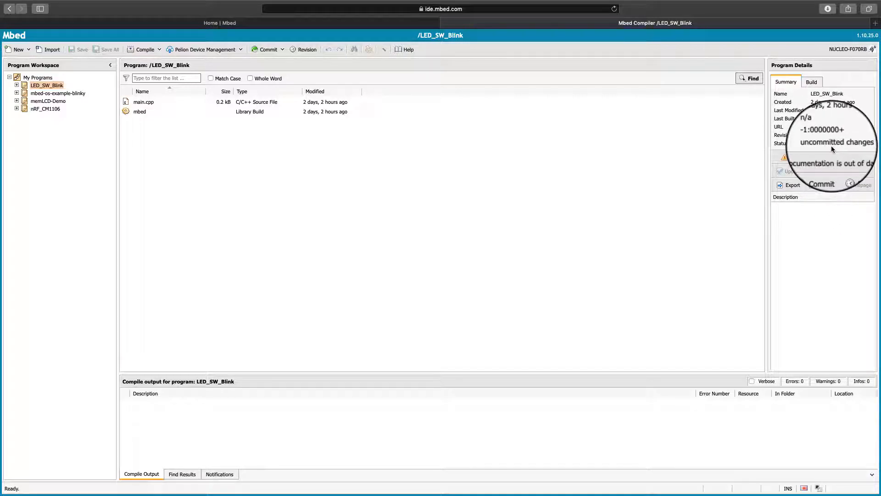
left_click(808, 82)
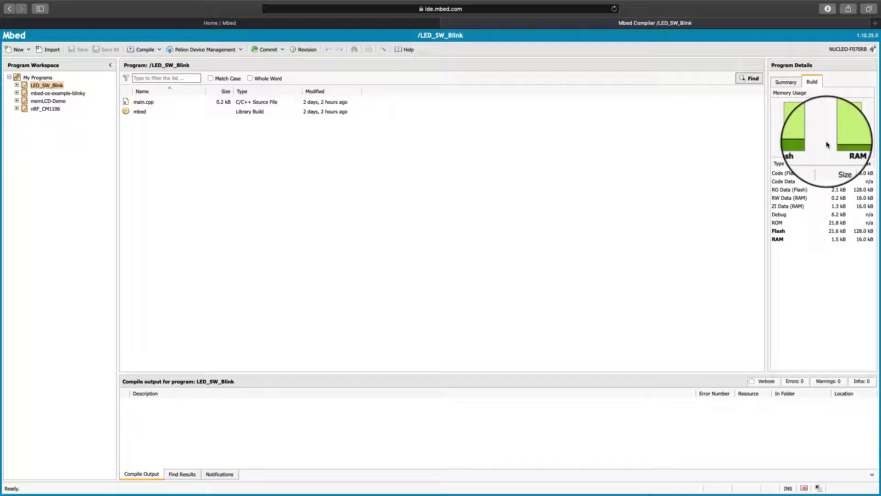
Open main.cpp of LED_SW_Blink, review the LED blink code, and compile the program for the NUCLEO-F070RB
double_click(191, 102)
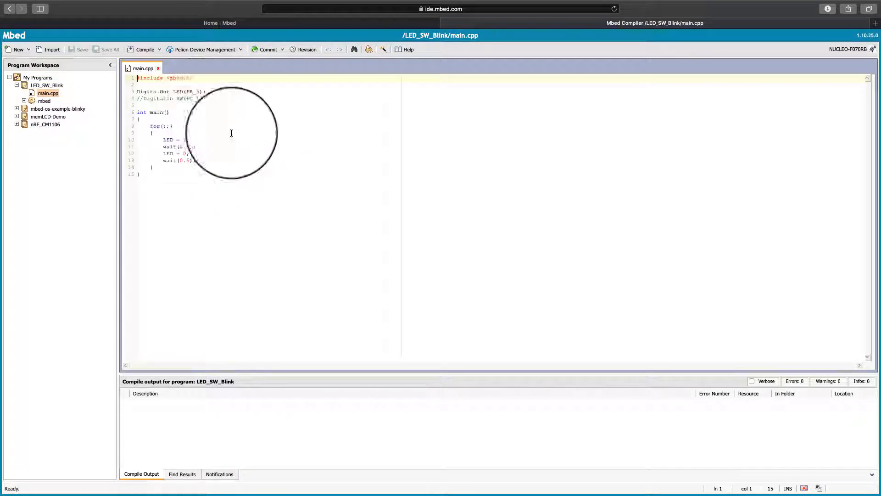
left_click_drag(250, 232, 141, 86)
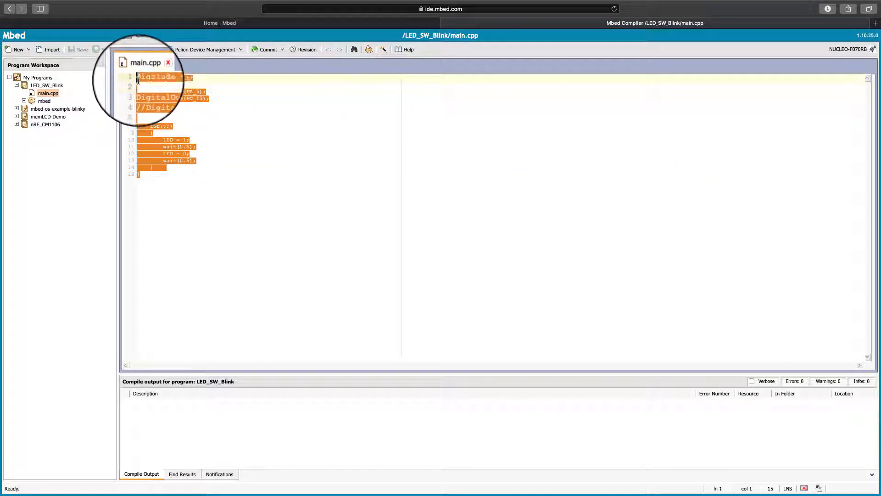
left_click(138, 78)
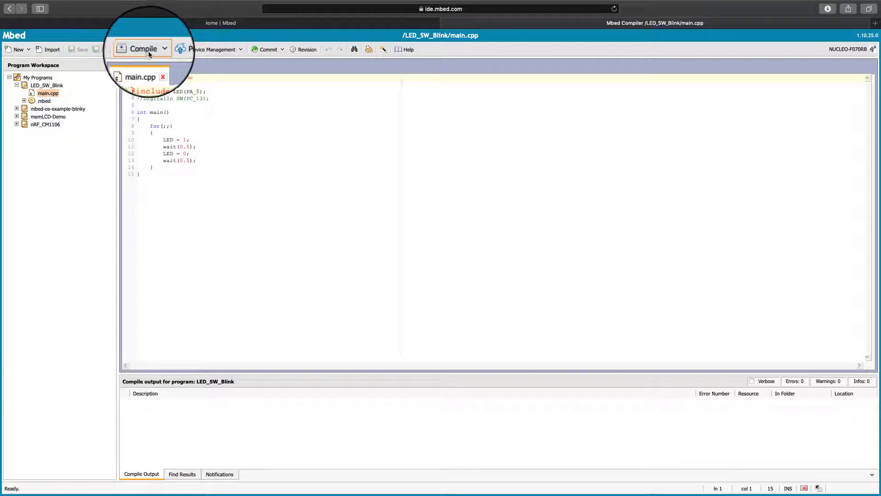
left_click(148, 51)
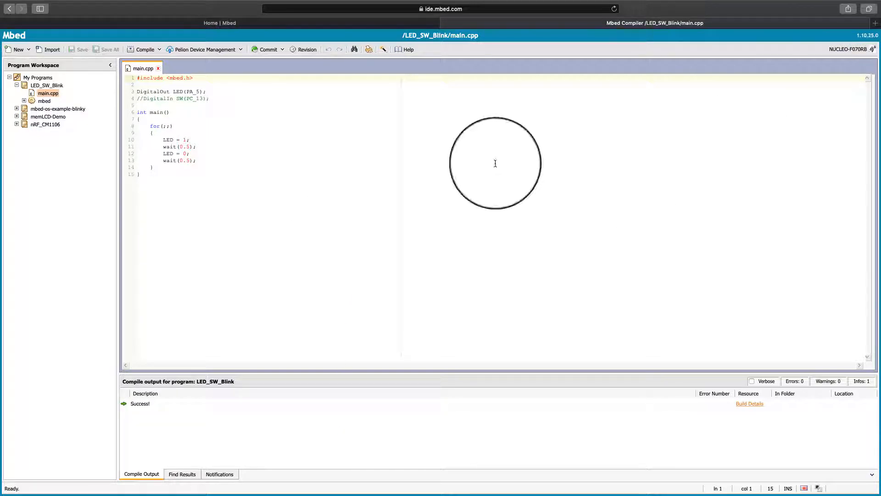
left_click(356, 199)
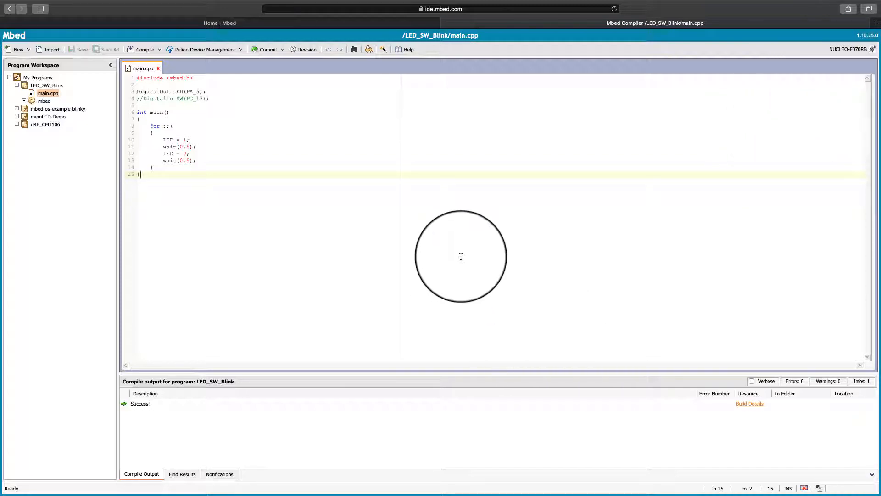
Open the platform selection for the current NUCLEO-F070RB target, choose to add a board, and look through the Mbed Boards catalogue
left_click(850, 51)
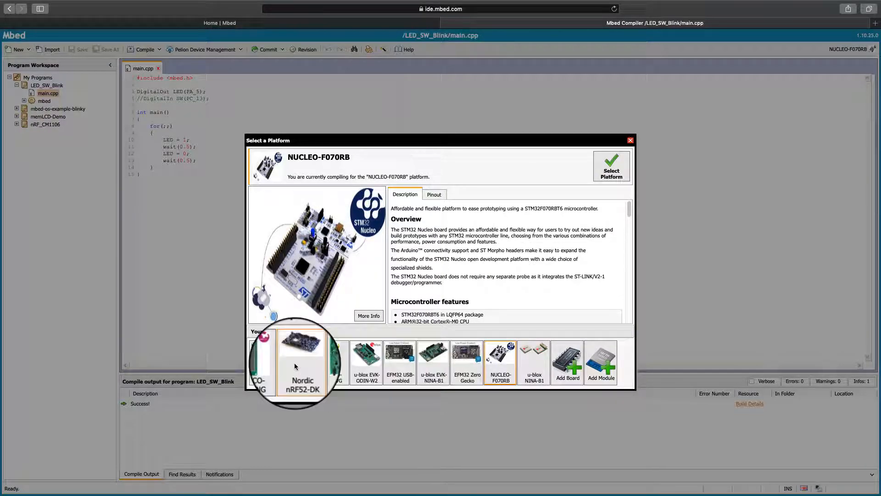
left_click(574, 363)
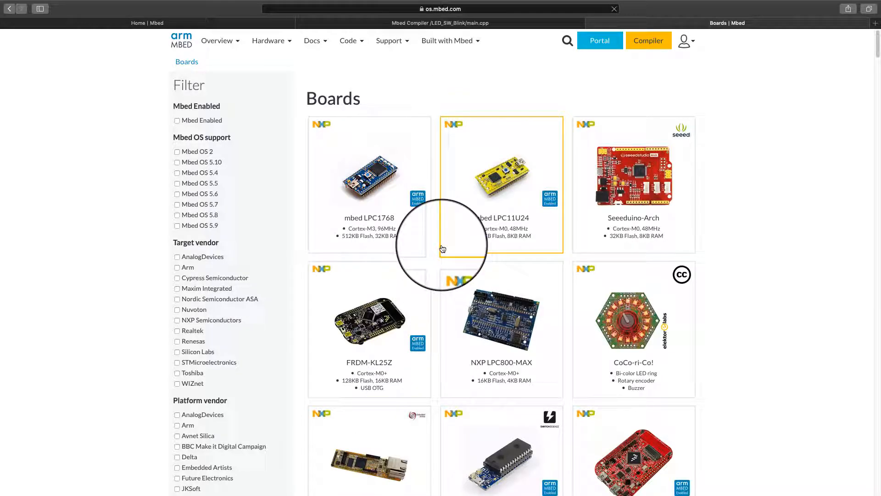
scroll(457, 231, "down", 3)
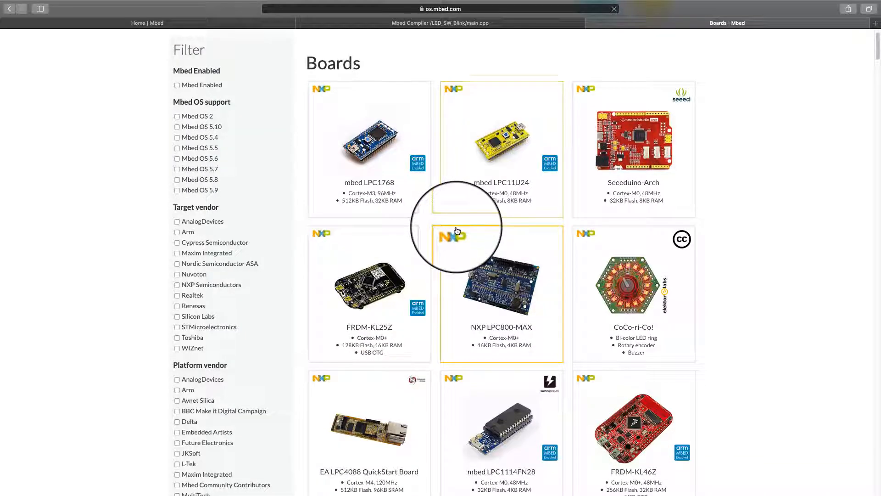
scroll(454, 229, "up", 3)
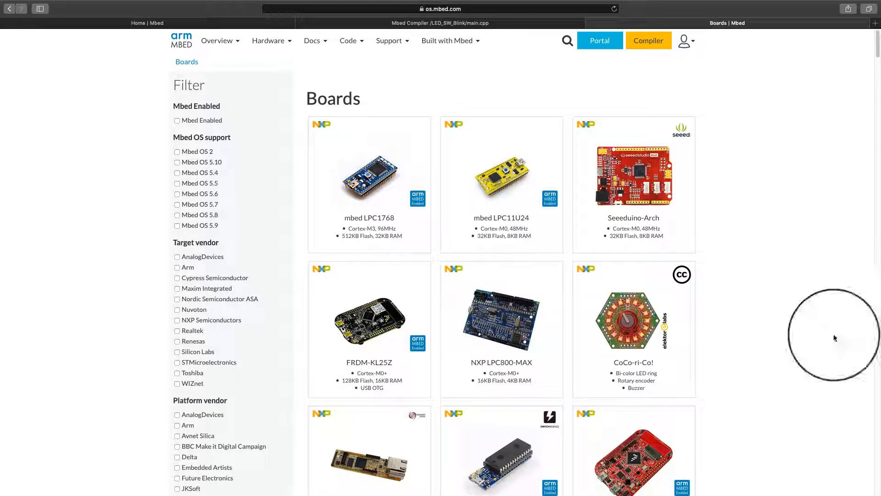
scroll(481, 405, "down", 10)
scroll(477, 408, "up", 5)
scroll(476, 409, "up", 5)
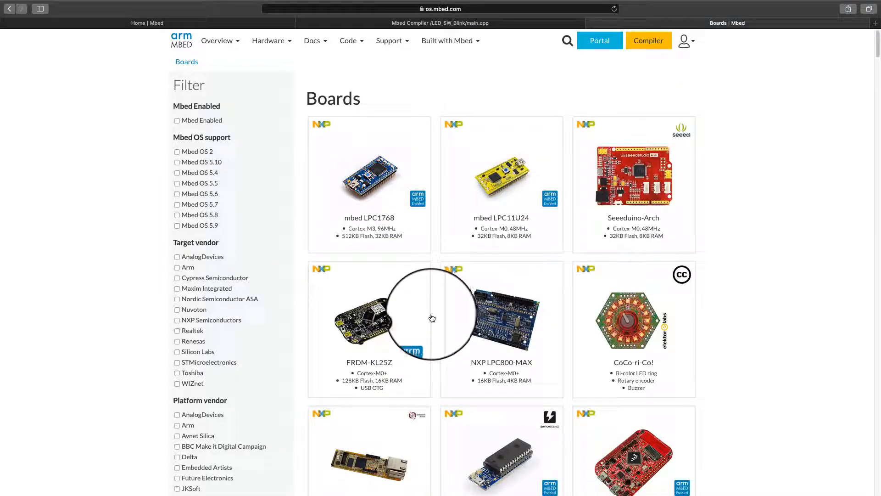
Filter the boards by target vendor Nordic Semiconductor ASA, look through them, and open the Nordic nRF51-DK board page
left_click(177, 299)
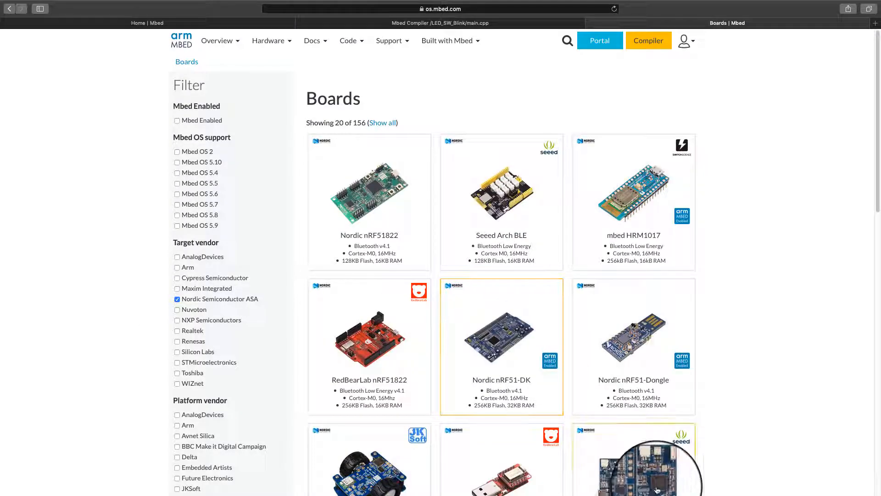
scroll(770, 392, "down", 5)
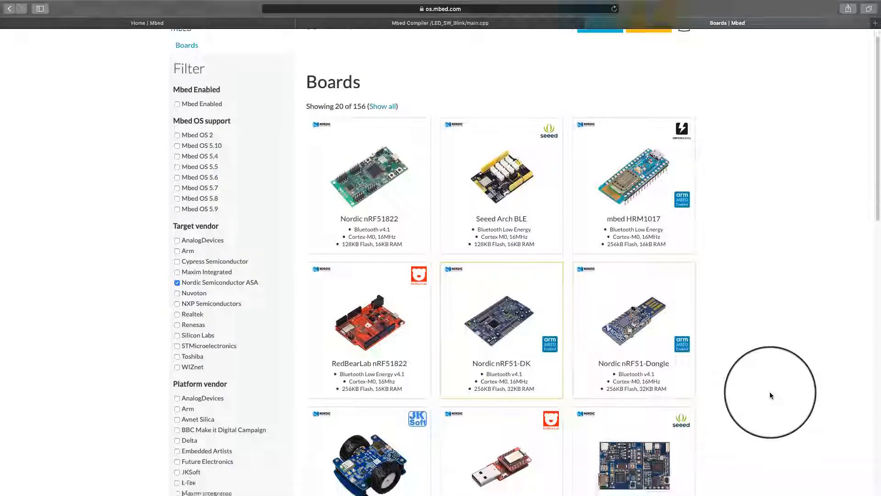
scroll(769, 391, "down", 5)
scroll(759, 378, "up", 8)
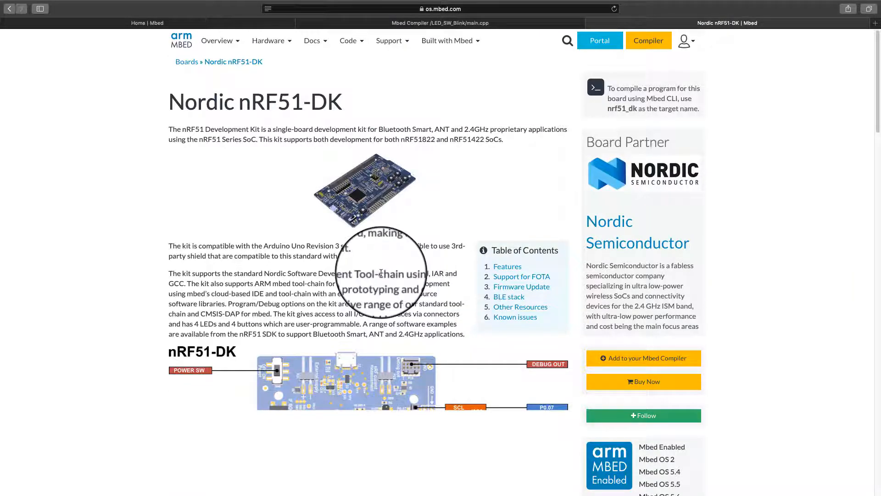
Examine the nRF51-DK page's pinout diagram, features, FOTA support, firmware update and BLE stack sections
scroll(390, 271, "down", 3)
scroll(381, 274, "down", 3)
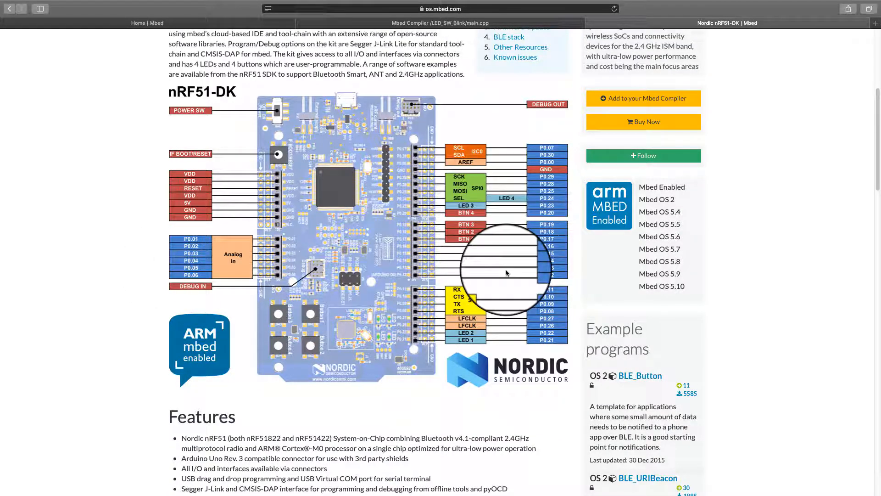
scroll(459, 271, "down", 3)
scroll(197, 331, "down", 7)
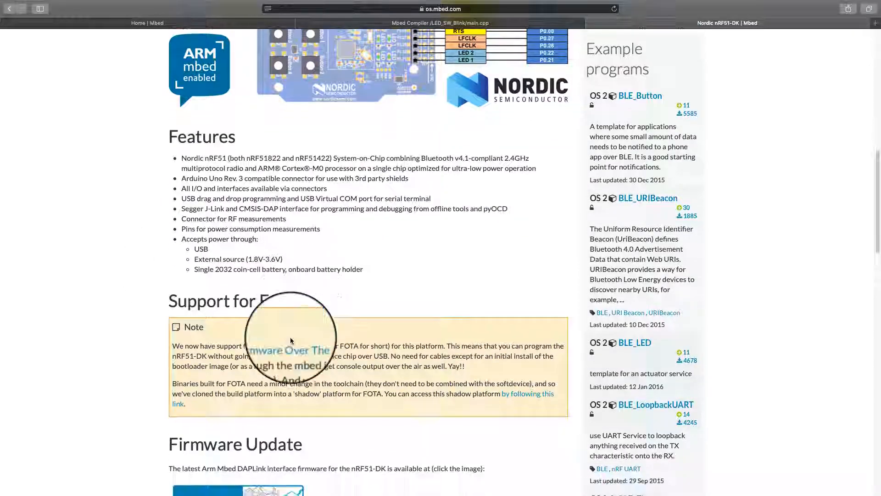
scroll(368, 301, "down", 2)
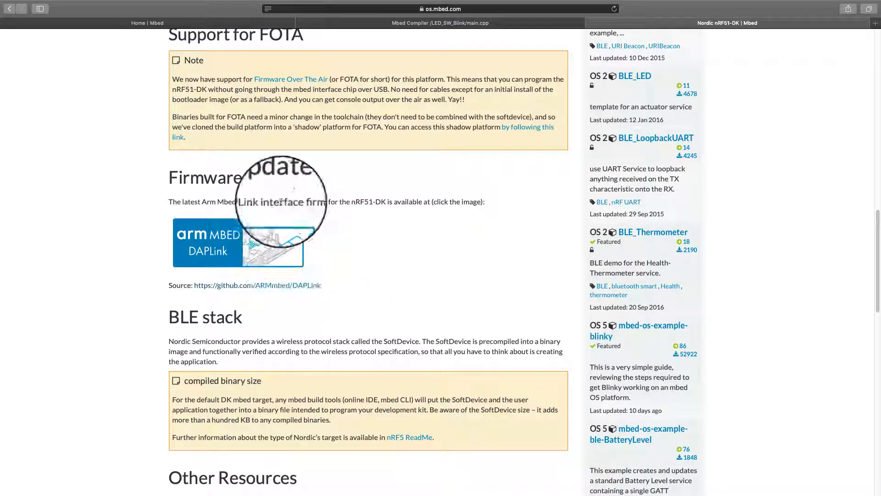
Look through the example programs, BLE stack, other resources and supported Mbed OS versions on the nRF51-DK page
scroll(307, 208, "down", 2)
scroll(306, 215, "up", 5)
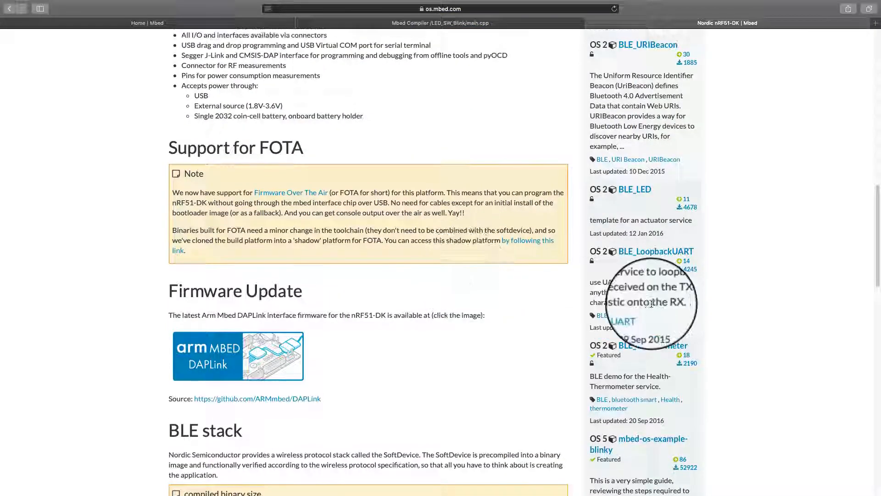
scroll(413, 305, "up", 4)
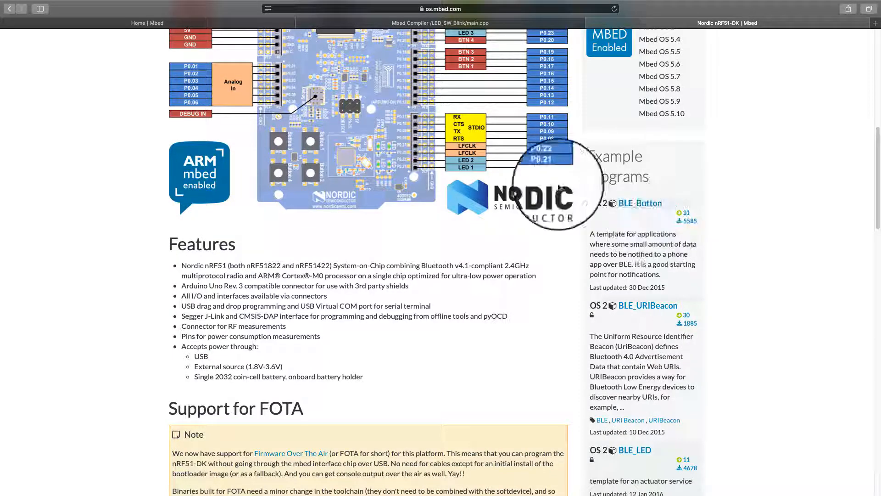
scroll(681, 292, "down", 5)
scroll(681, 292, "down", 8)
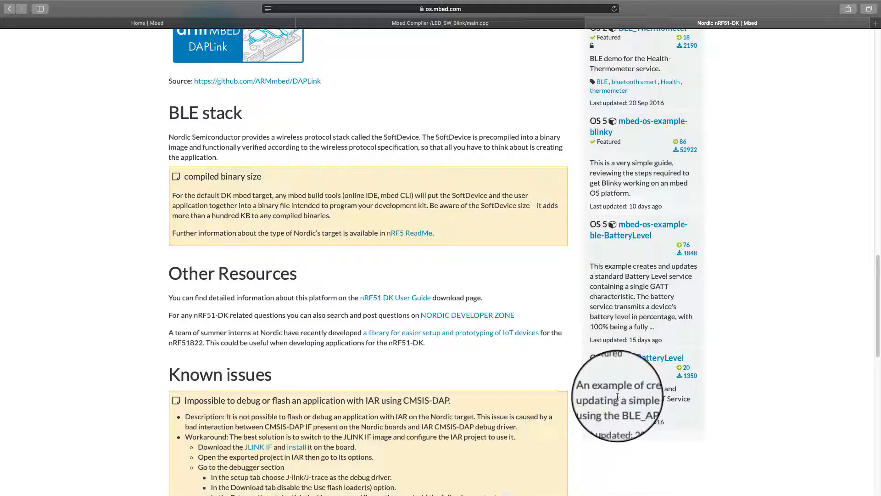
scroll(619, 390, "up", 1)
scroll(619, 394, "up", 11)
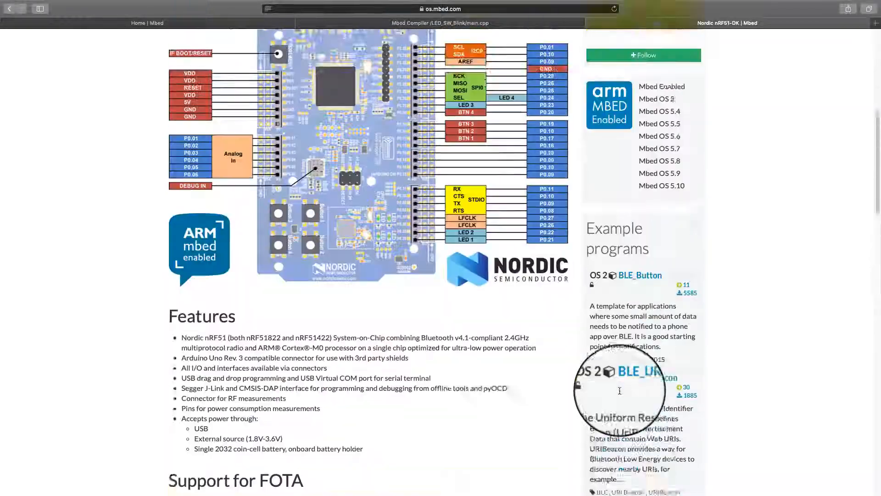
scroll(643, 395, "up", 6)
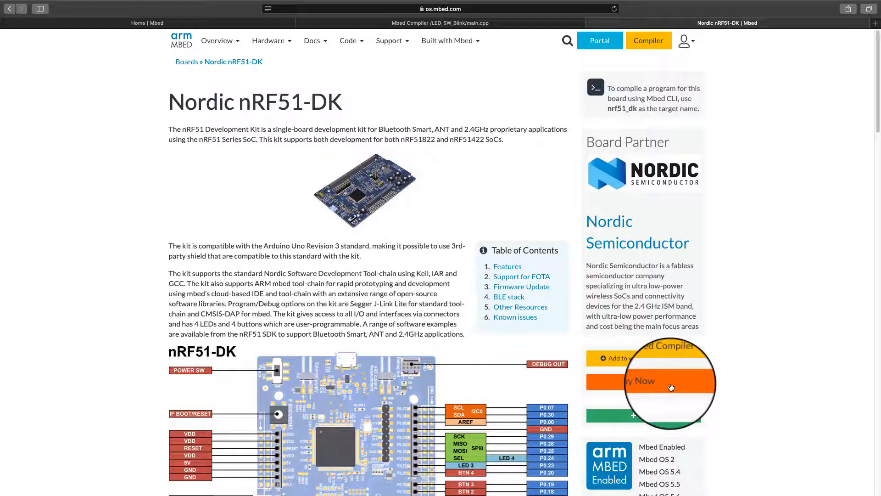
Add the Nordic nRF51-DK board to the account's Mbed Compiler
left_click(632, 358)
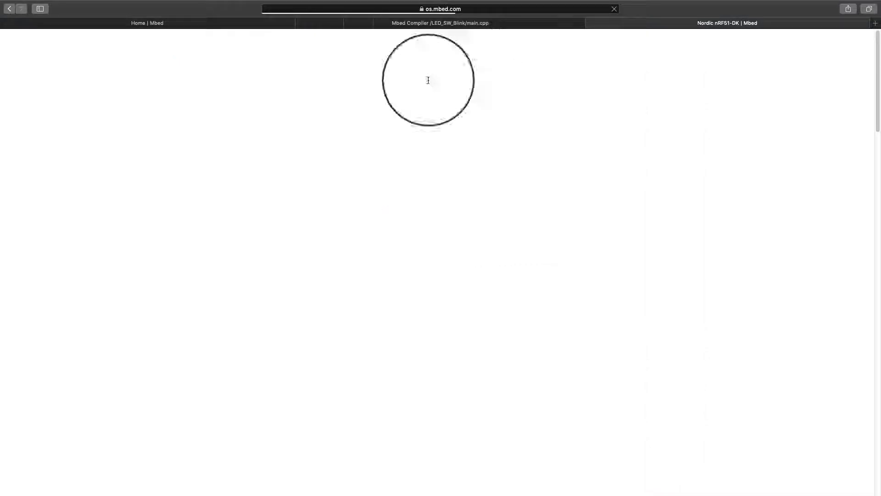
left_click_drag(189, 81, 384, 86)
left_click(381, 83)
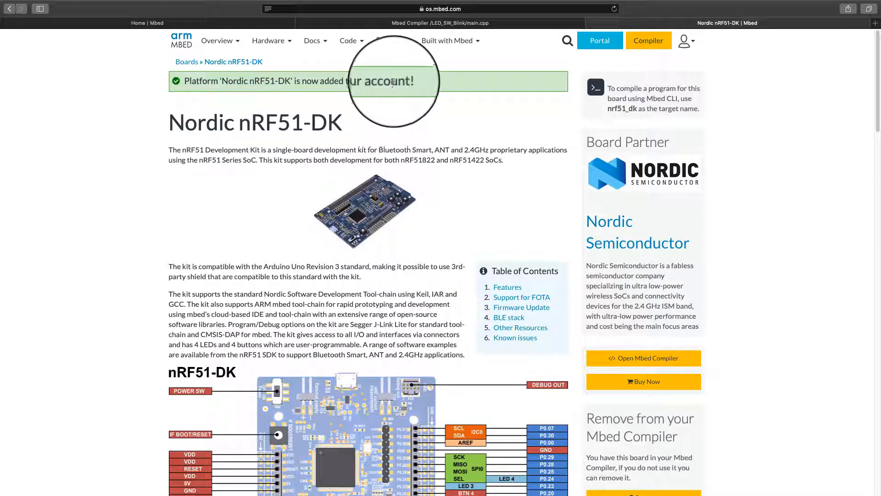
Return to the LED_SW_Blink program in the Mbed Compiler and select the registered Nordic nRF51-DK as its compile platform
left_click(472, 23)
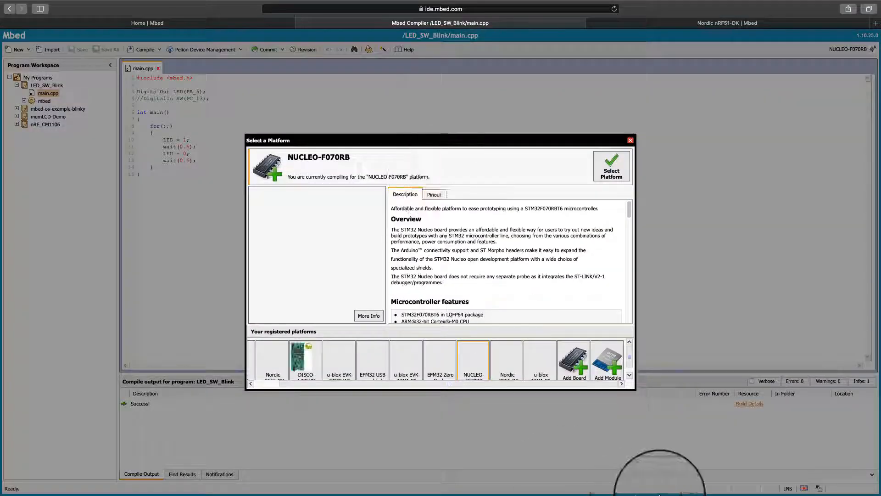
scroll(569, 358, "down", 2)
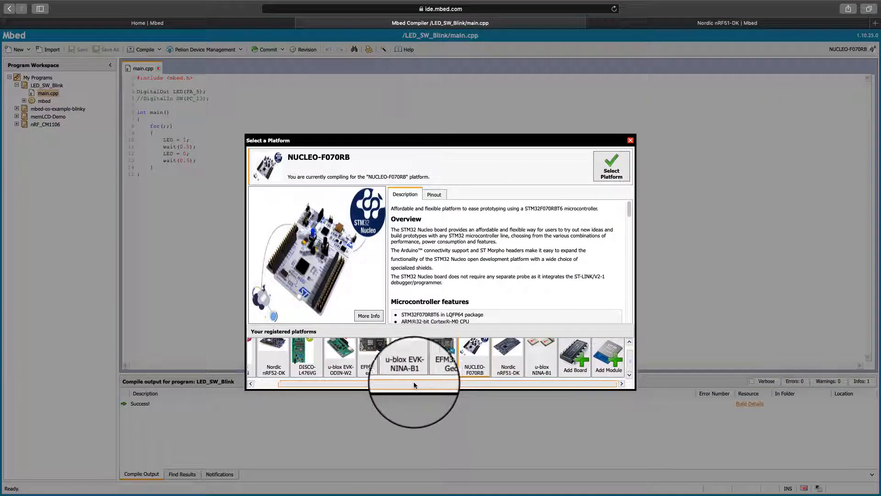
left_click(510, 369)
scroll(533, 244, "down", 5)
scroll(530, 261, "up", 5)
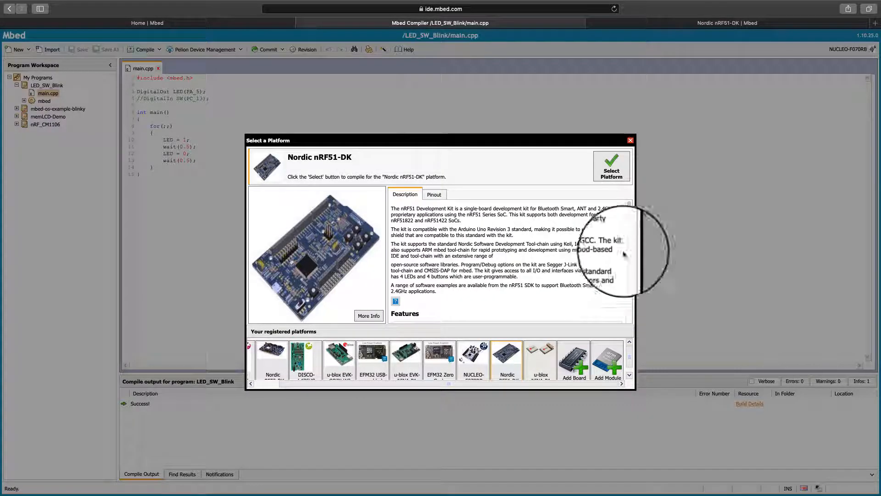
left_click(611, 167)
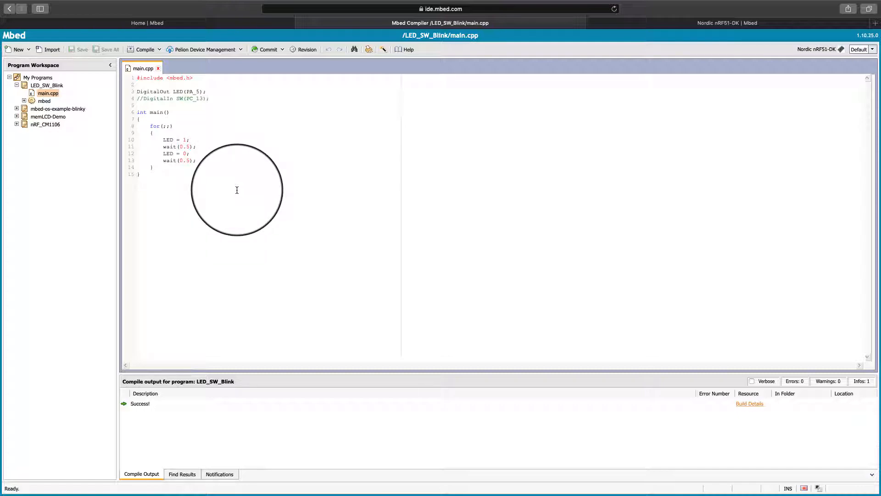
key("ctrl+Left")
key("ctrl+Right")
key("ctrl+Right")
key("Right")
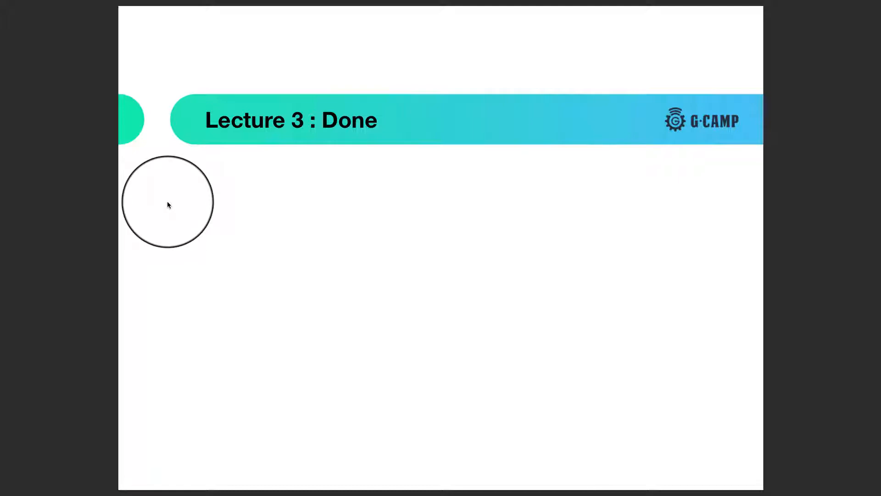
key("ctrl+Left")
key("ctrl+Left")
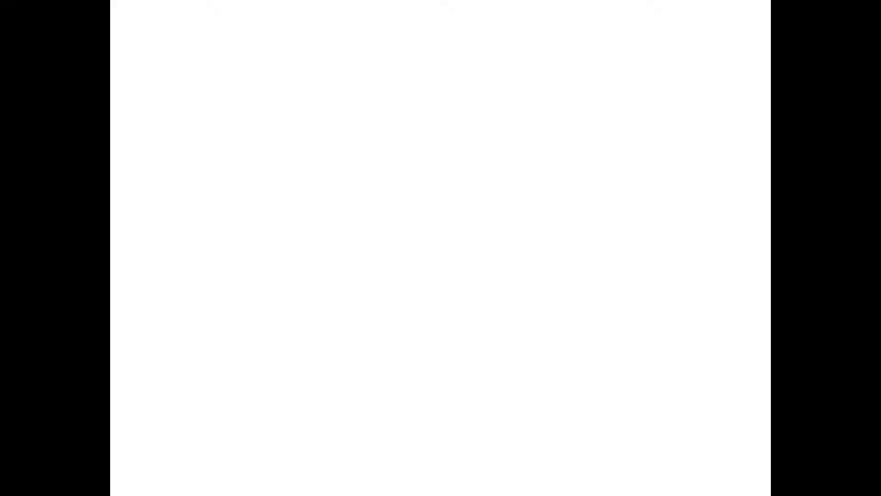